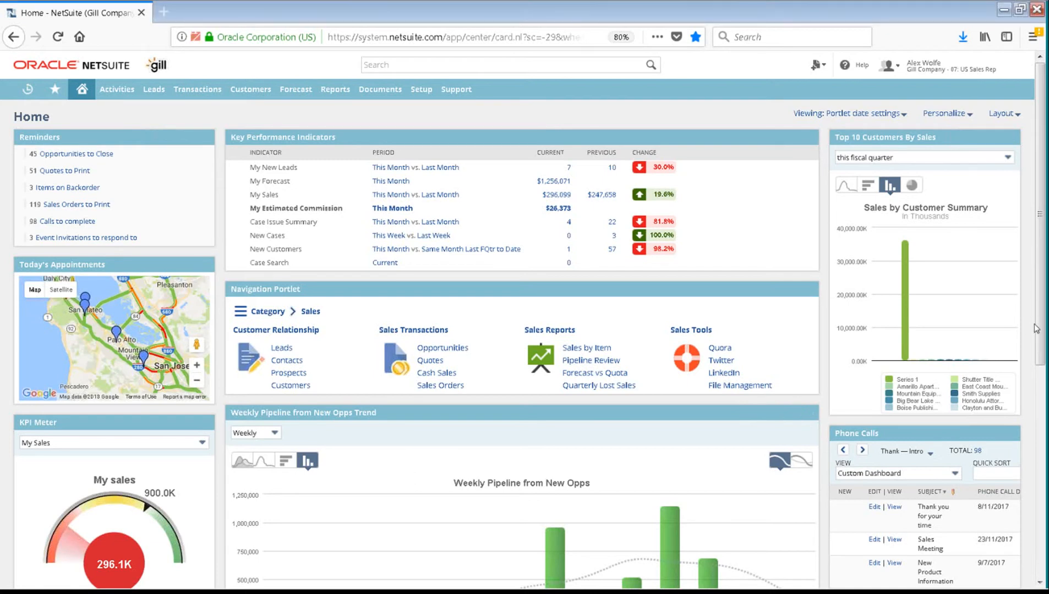
{"action": "scroll", "coordinate": [495, 331], "scroll_direction": "down", "scroll_amount": 3}
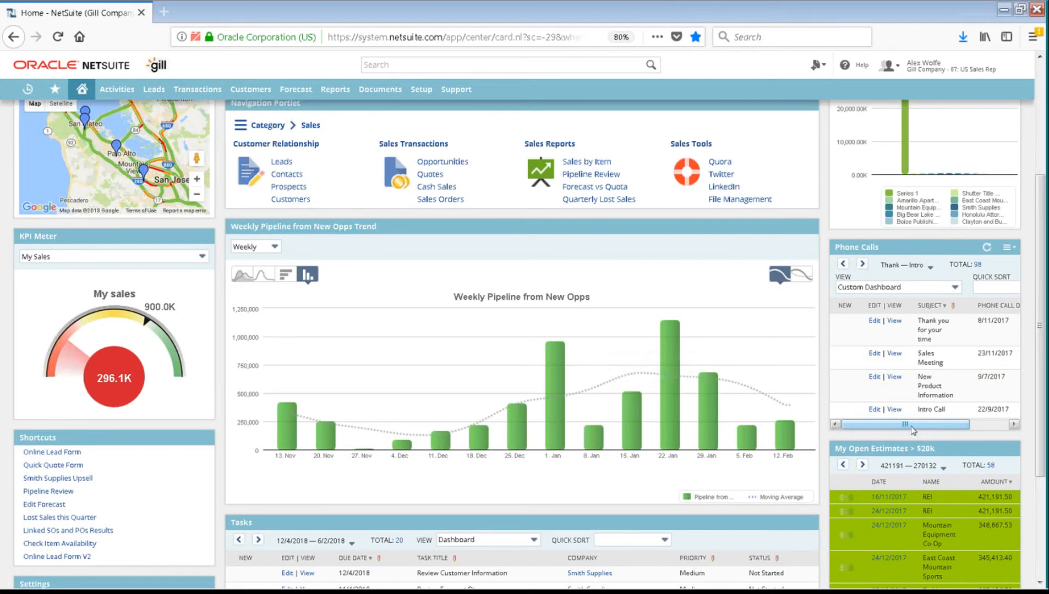
{"action": "mouse_move", "coordinate": [913, 430]}
{"action": "left_mouse_down"}
{"action": "mouse_move", "coordinate": [963, 425]}
{"action": "mouse_move", "coordinate": [904, 433]}
{"action": "left_mouse_up"}
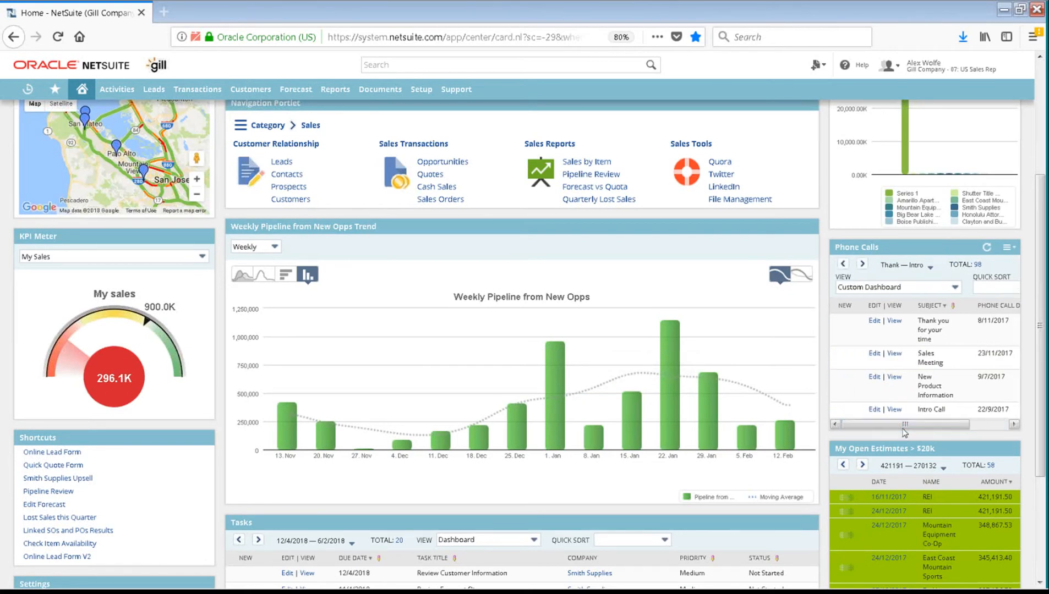
{"action": "scroll", "coordinate": [843, 413], "scroll_direction": "down", "scroll_amount": 3}
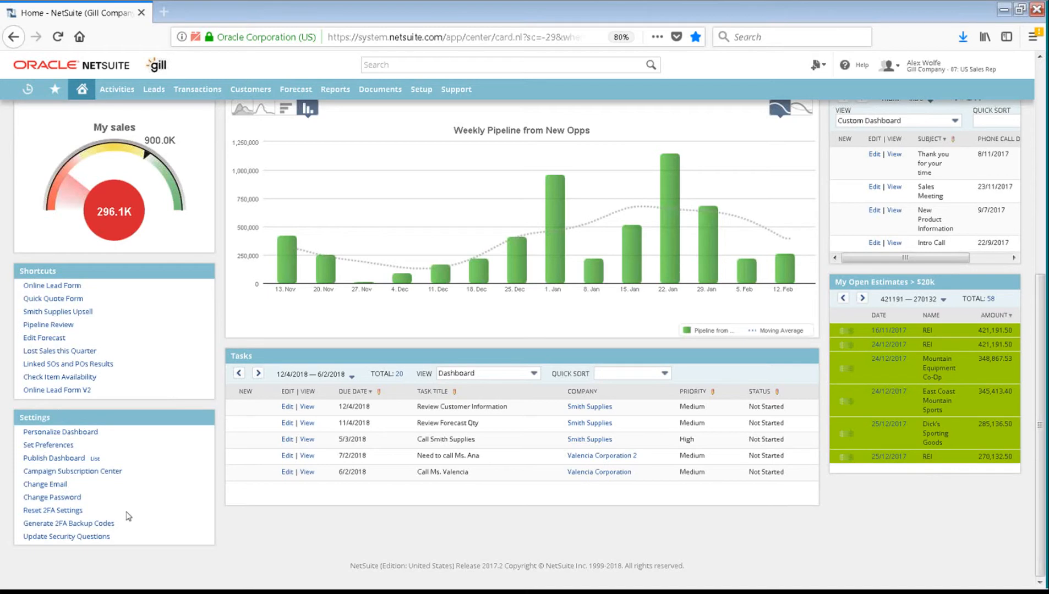
{"action": "right_click", "coordinate": [64, 290]}
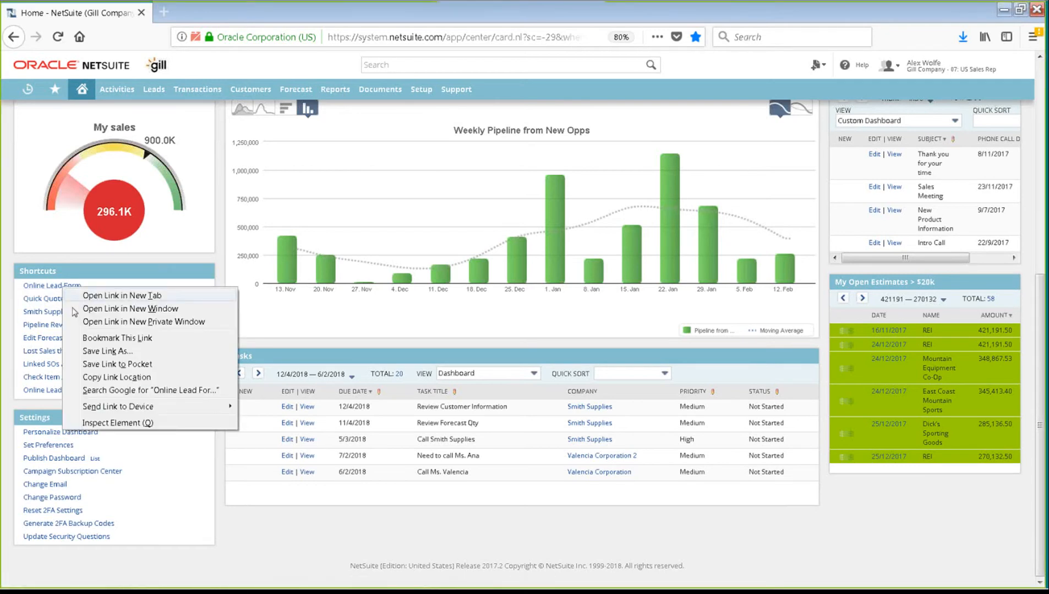
{"action": "left_click", "coordinate": [92, 296]}
{"action": "mouse_move", "coordinate": [217, 100]}
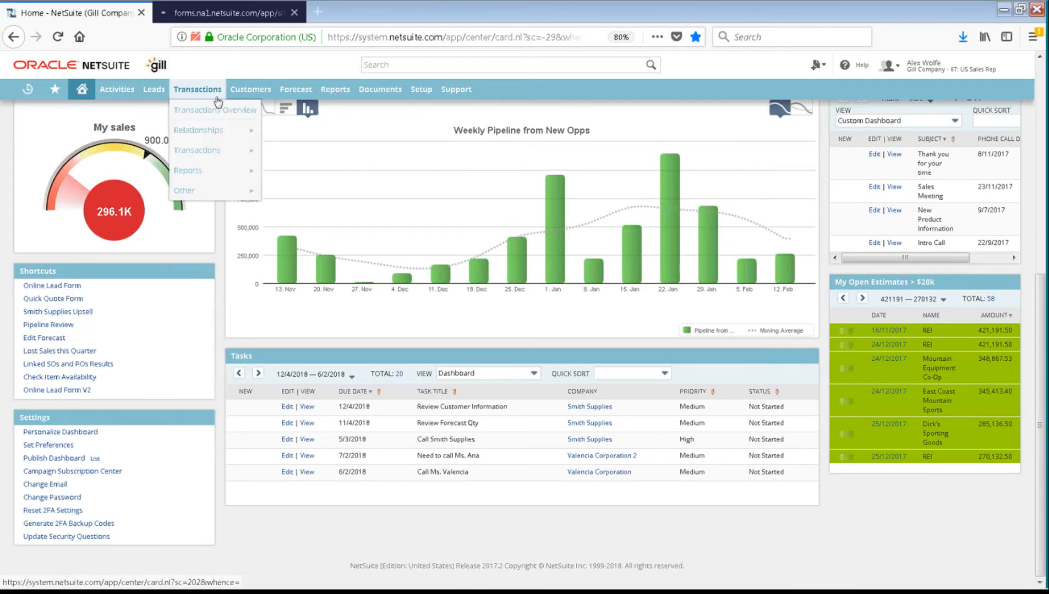
{"action": "left_click", "coordinate": [295, 12]}
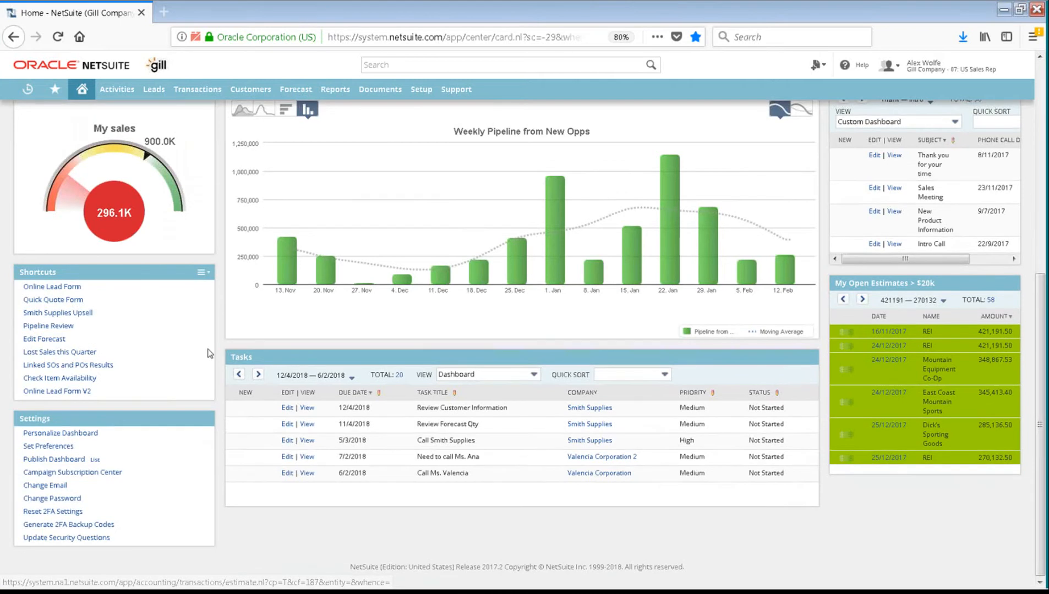
{"action": "scroll", "coordinate": [209, 353], "scroll_direction": "up", "scroll_amount": 6}
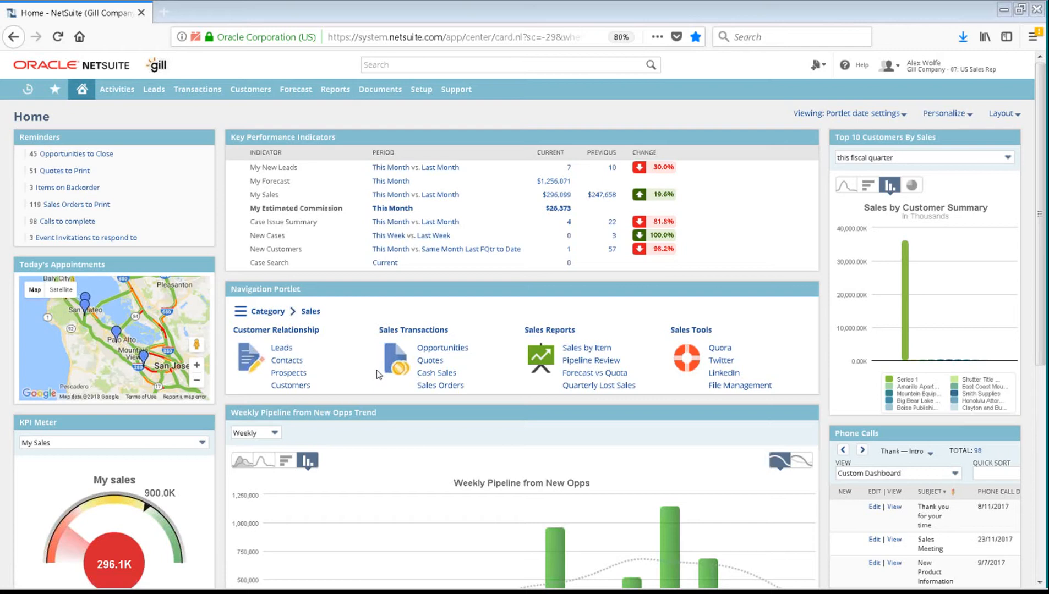
Step: Start quote 2593 in a new tab for customer Smith Supplies, keeping Primary Quote Form
{"action": "middle_click", "coordinate": [436, 364]}
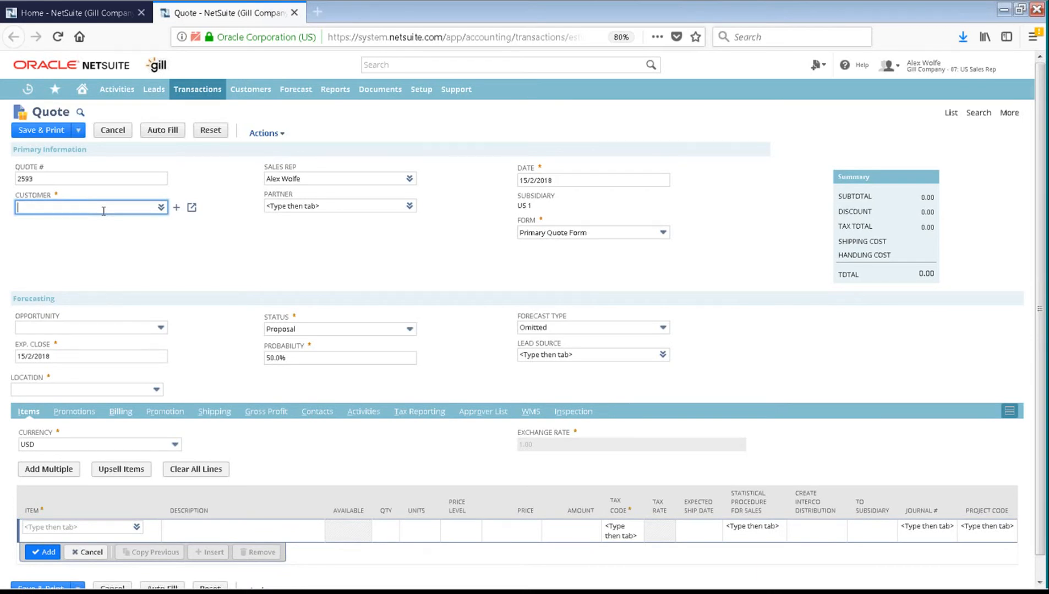
{"action": "type", "text": "smith suppl"}
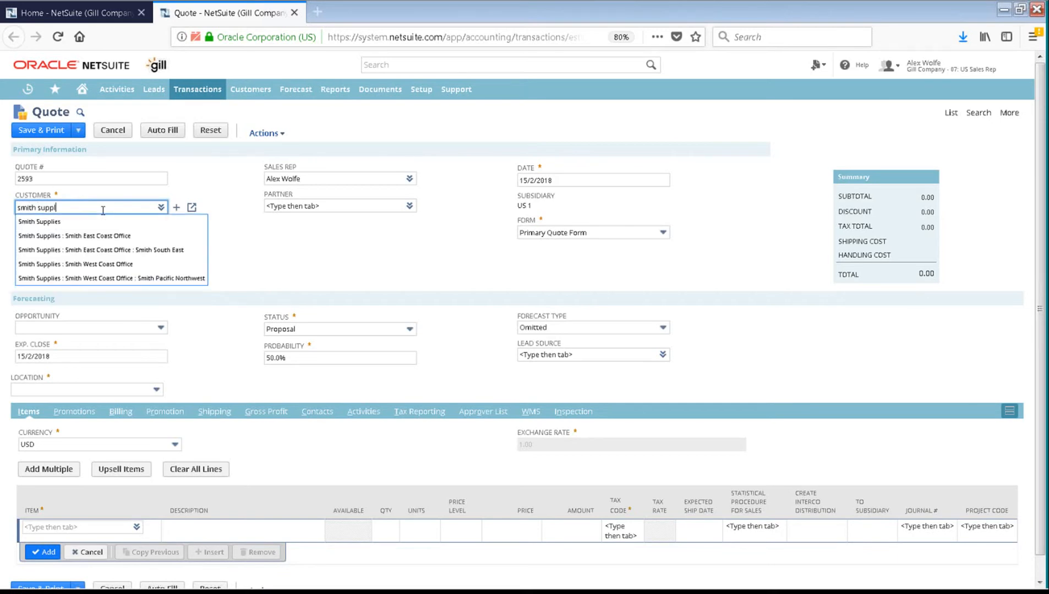
{"action": "left_click", "coordinate": [102, 221]}
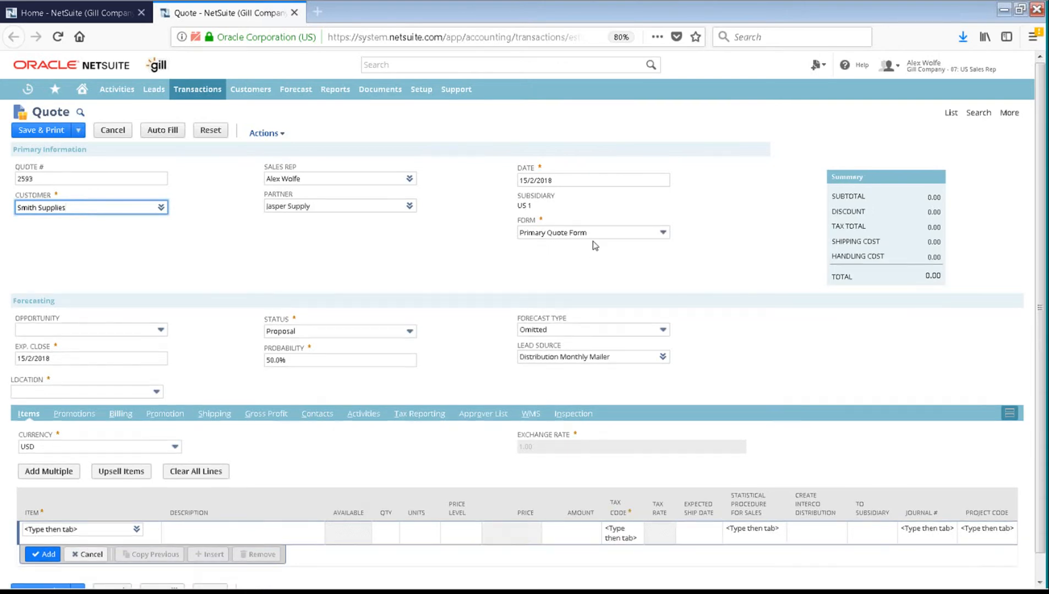
{"action": "left_click", "coordinate": [646, 231]}
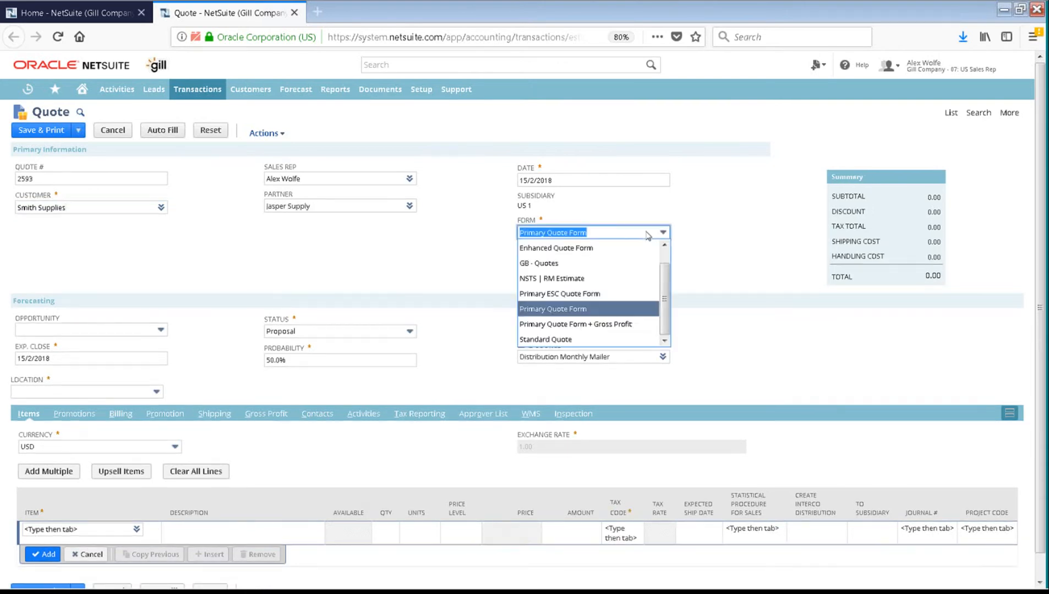
{"action": "left_click", "coordinate": [568, 315]}
{"action": "left_click", "coordinate": [444, 259]}
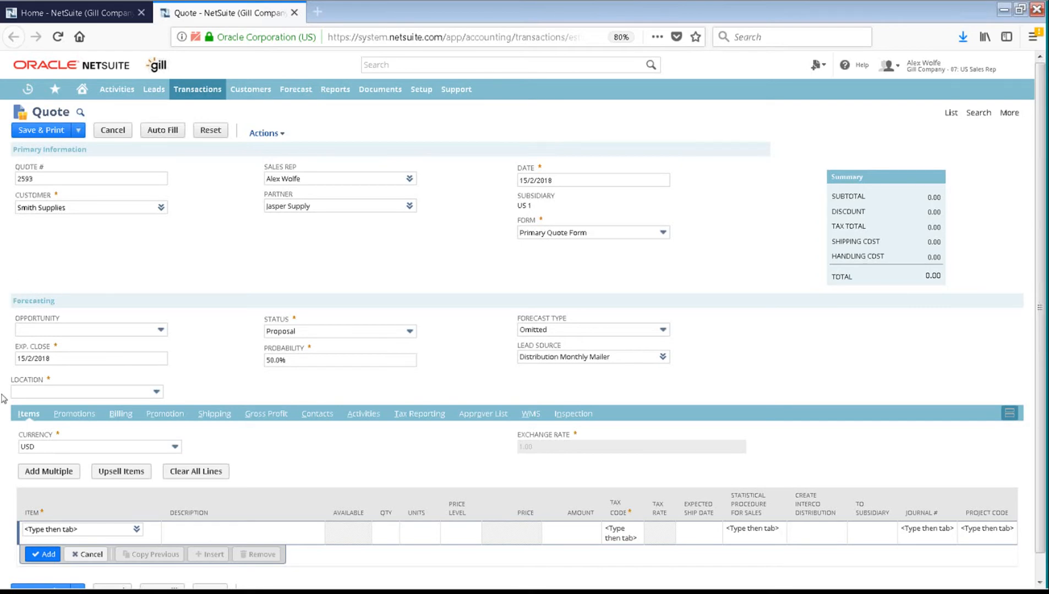
{"action": "left_click_drag", "start_coordinate": [281, 347], "coordinate": [321, 341]}
{"action": "triple_click", "coordinate": [294, 388]}
{"action": "left_click", "coordinate": [77, 529]}
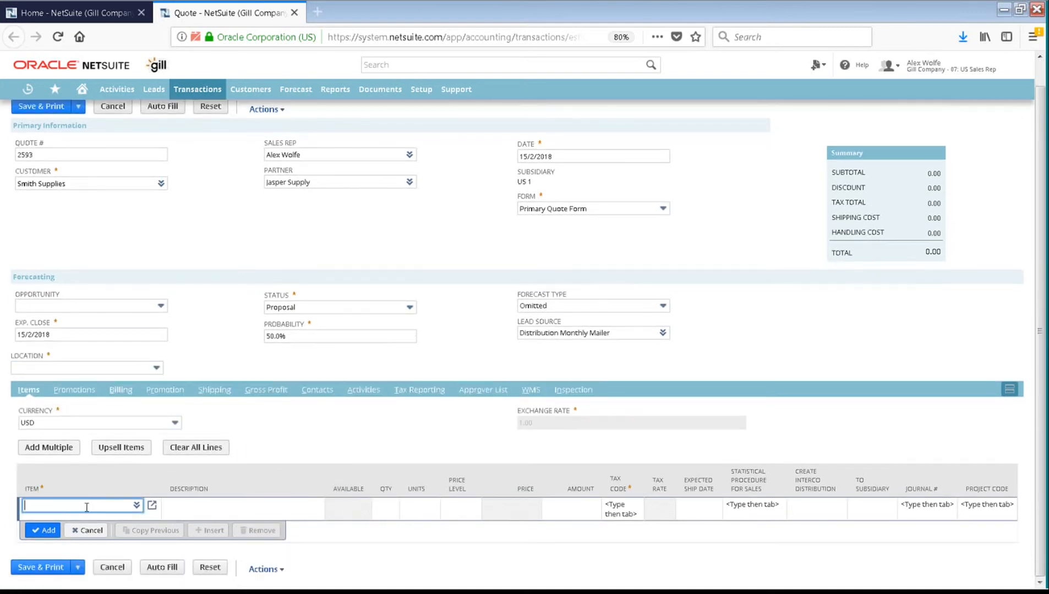
Step: Add an iPad line at 509.00 to the quote's items
{"action": "left_click", "coordinate": [137, 505]}
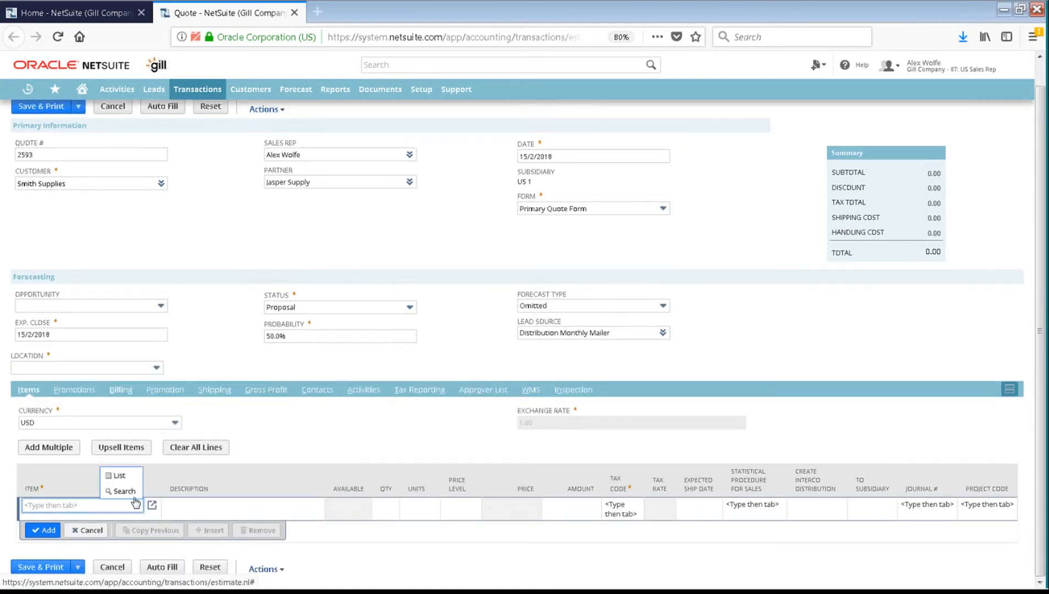
{"action": "left_click", "coordinate": [124, 492]}
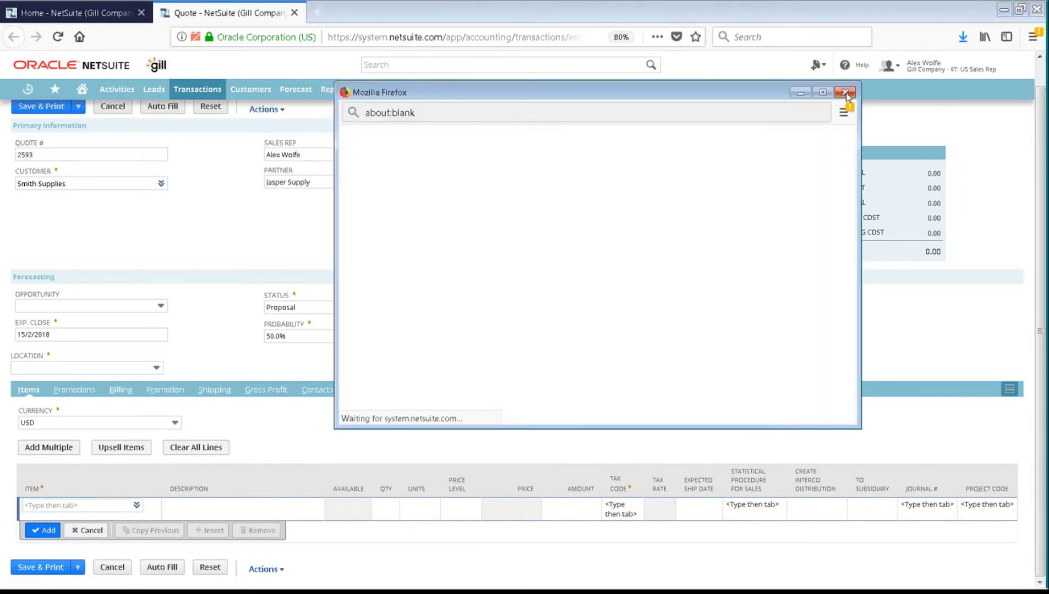
{"action": "left_click", "coordinate": [845, 93]}
{"action": "left_click", "coordinate": [138, 509]}
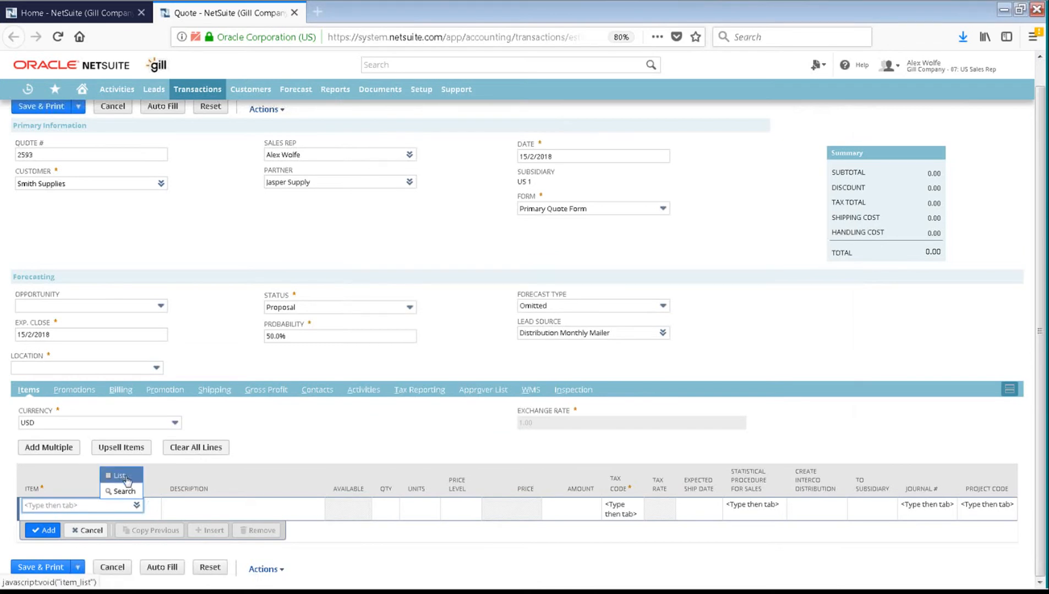
{"action": "left_click", "coordinate": [125, 478]}
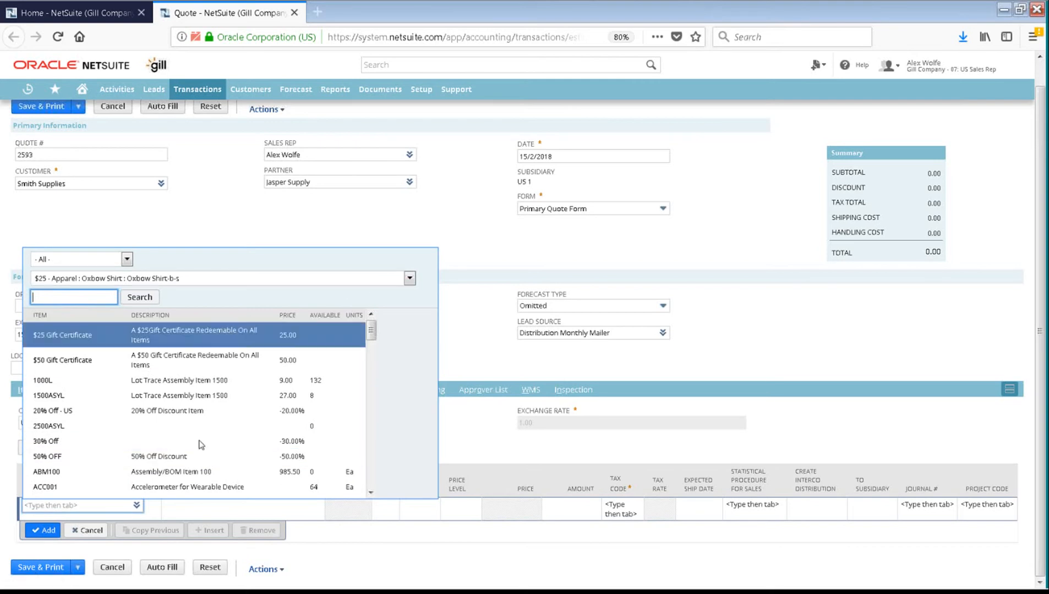
{"action": "left_click", "coordinate": [101, 510]}
{"action": "type", "text": "ipad"}
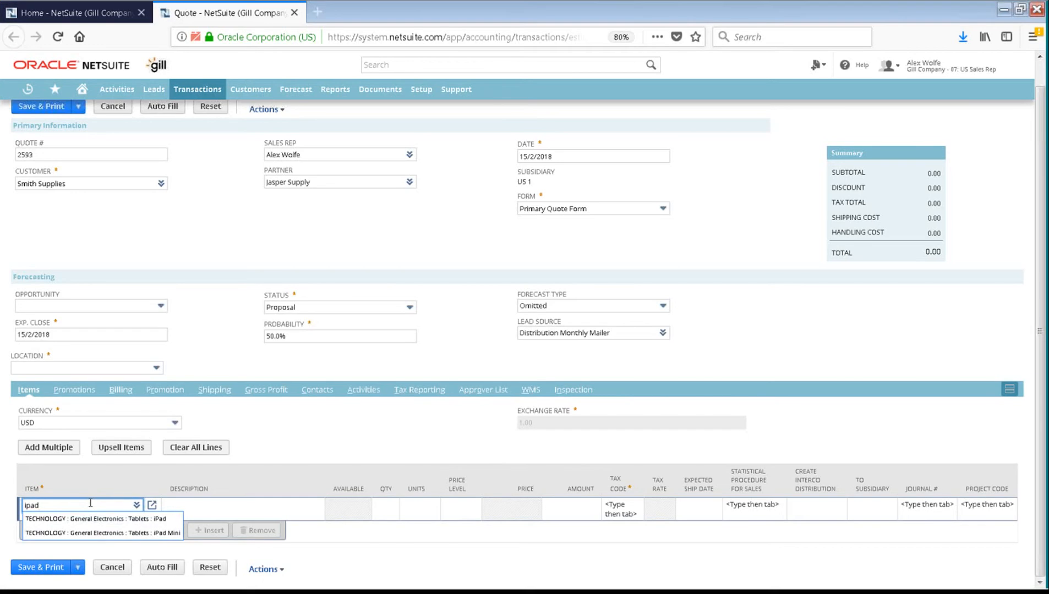
{"action": "left_click", "coordinate": [91, 518]}
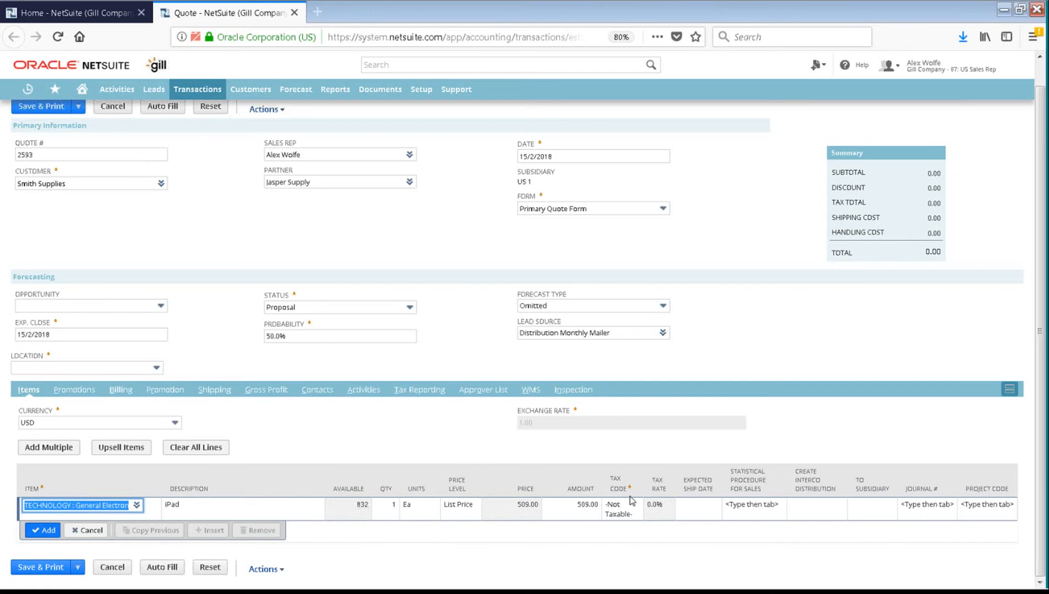
{"action": "left_click", "coordinate": [46, 532]}
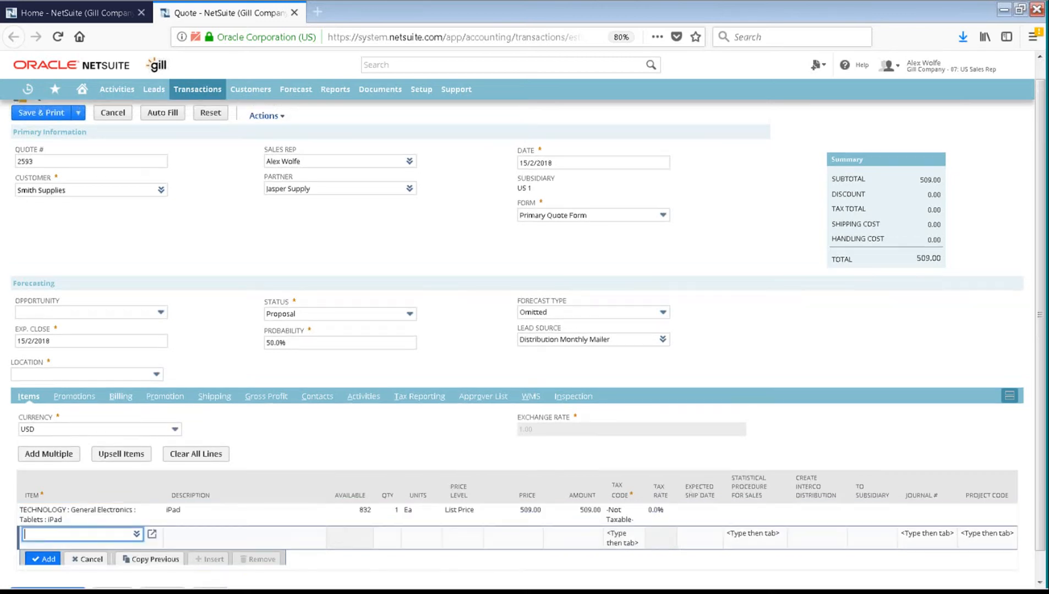
Step: Set the quote's location to US East DC
{"action": "left_click", "coordinate": [147, 374]}
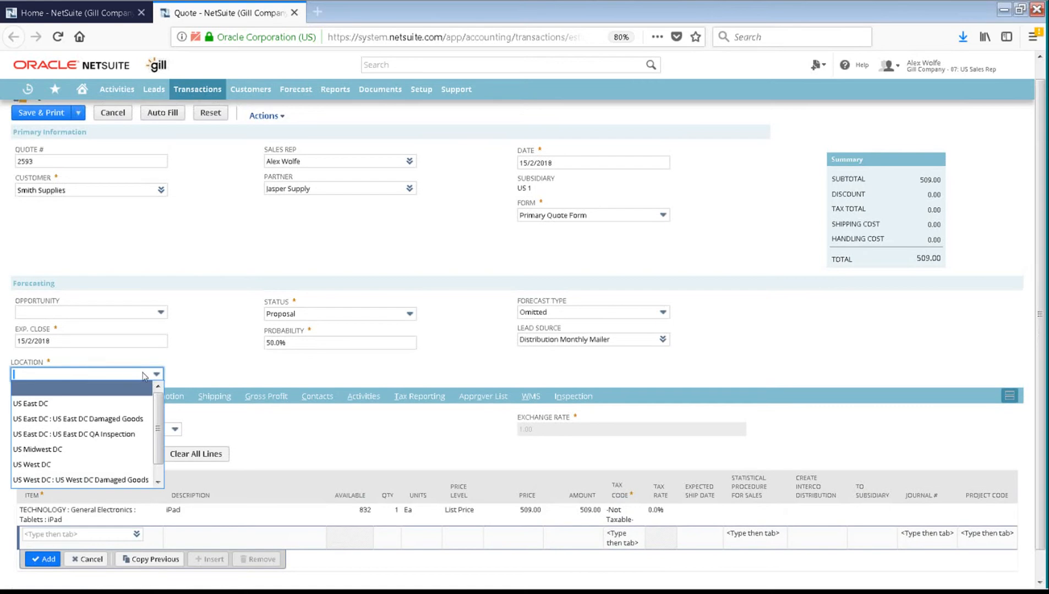
{"action": "left_click", "coordinate": [129, 406]}
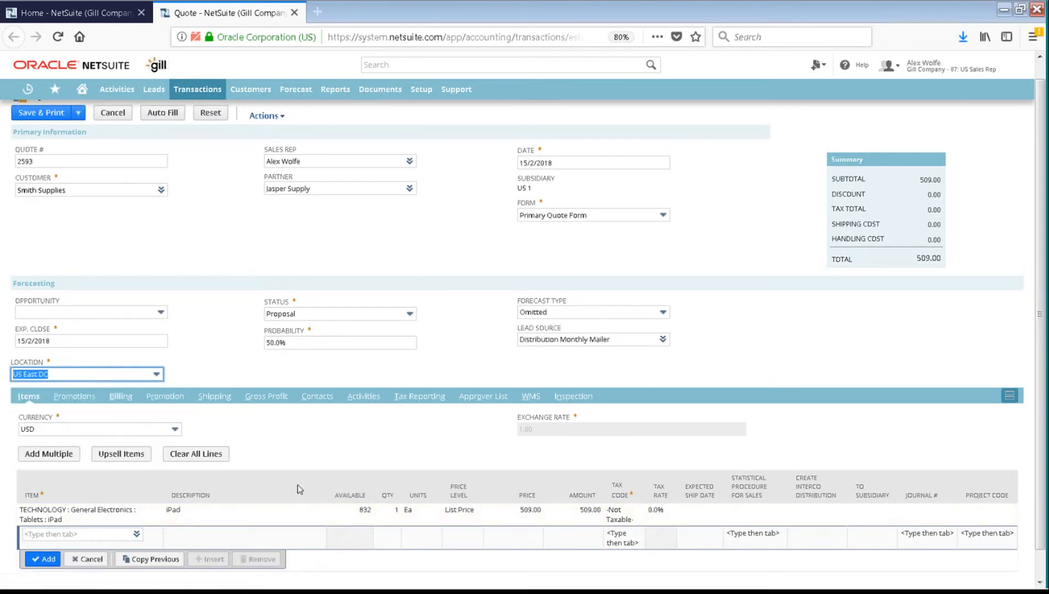
{"action": "scroll", "coordinate": [297, 489], "scroll_direction": "down", "scroll_amount": 1}
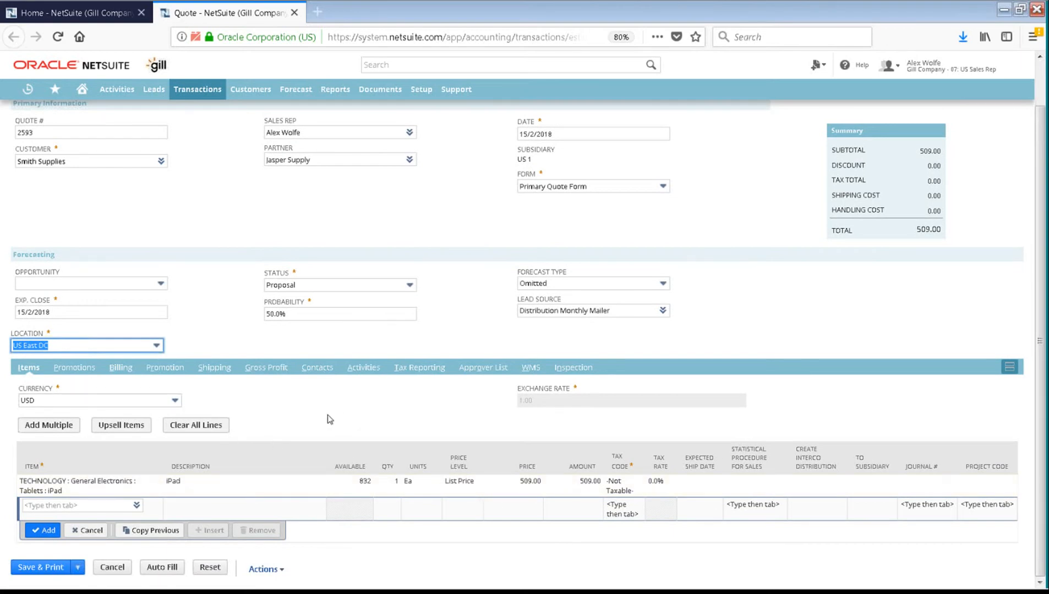
Step: Review the quote's promotions, billing, estimated gross profit, communication and approver subtabs
{"action": "left_click", "coordinate": [88, 374]}
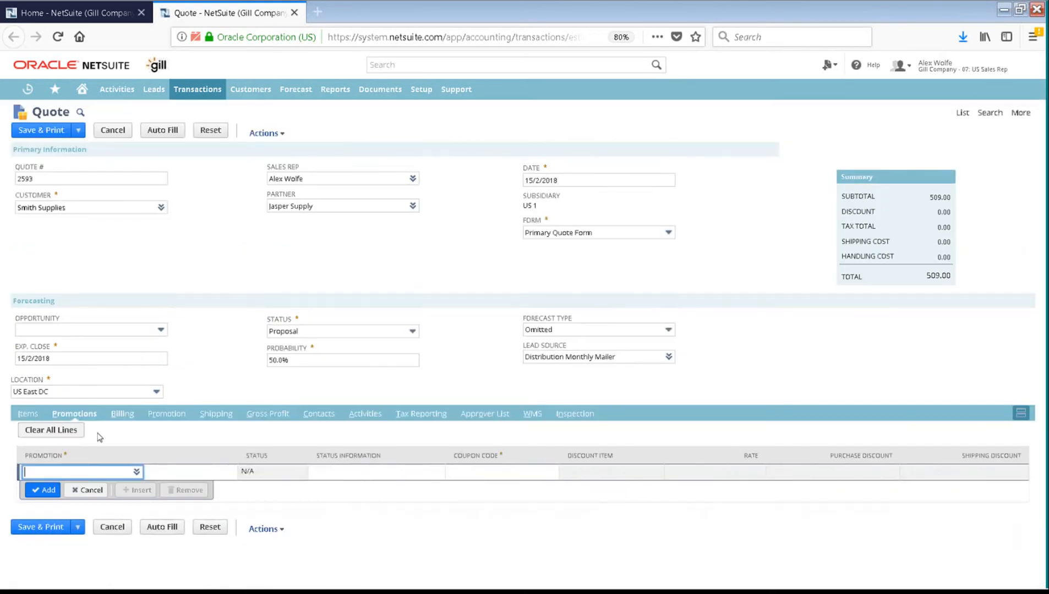
{"action": "left_click", "coordinate": [121, 414]}
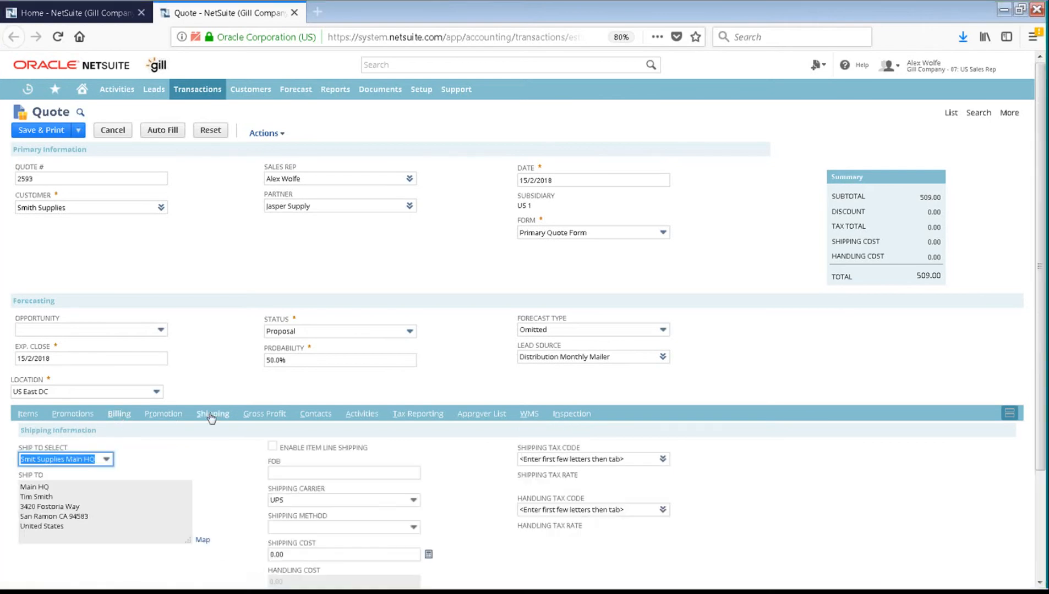
{"action": "left_click", "coordinate": [267, 415]}
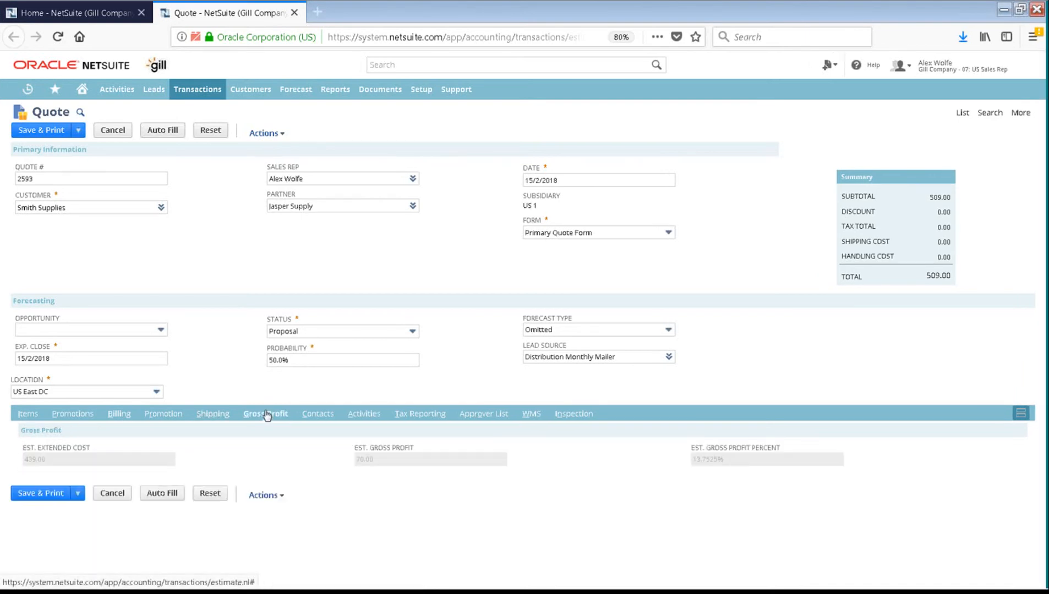
{"action": "left_click", "coordinate": [363, 418]}
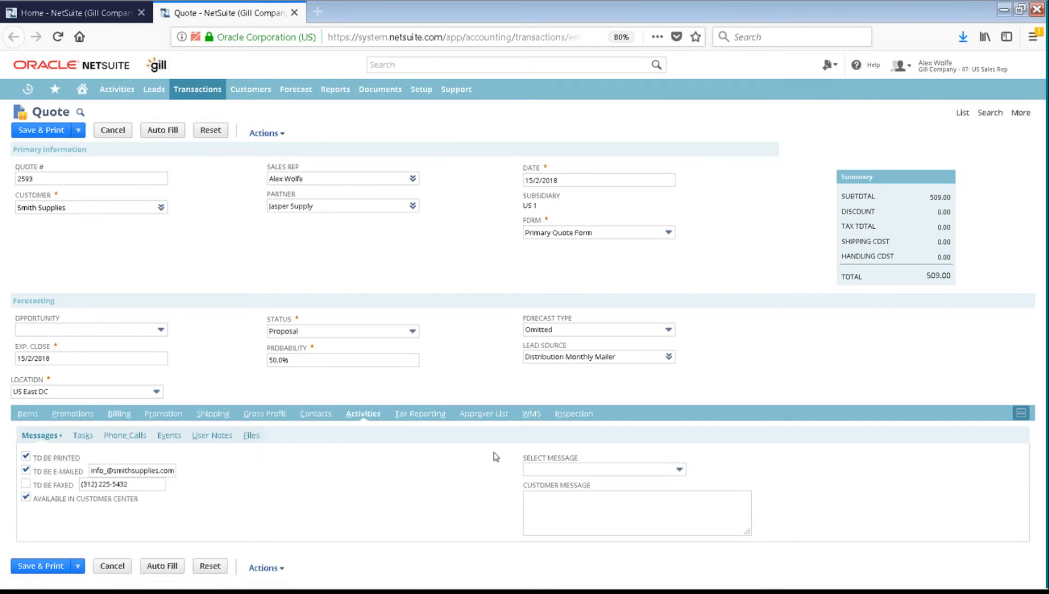
{"action": "left_click", "coordinate": [491, 415]}
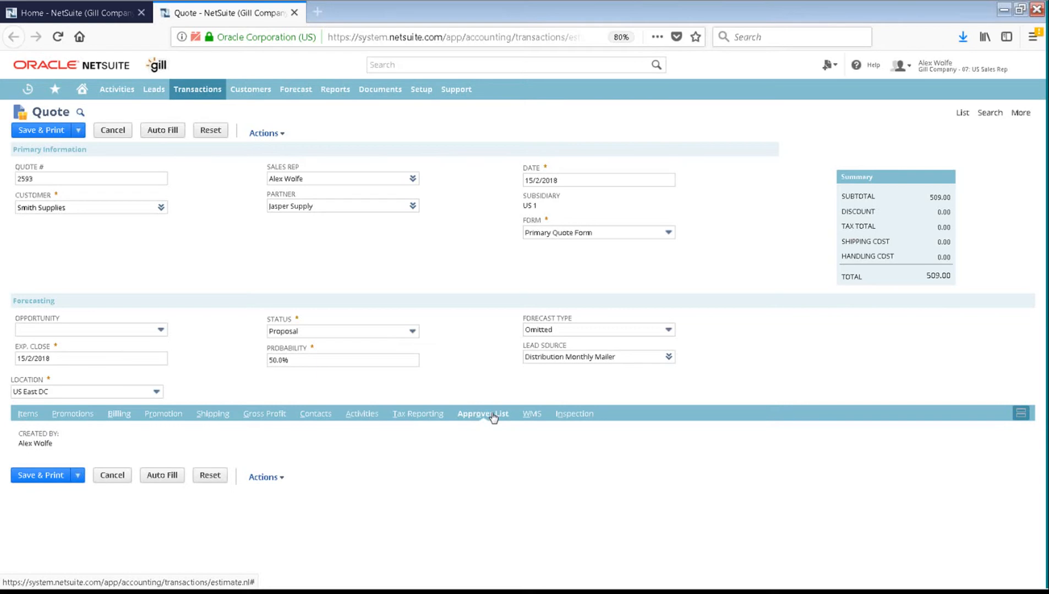
Step: Save quote 2593 with Save & Print from the Items subtab
{"action": "left_click", "coordinate": [34, 418]}
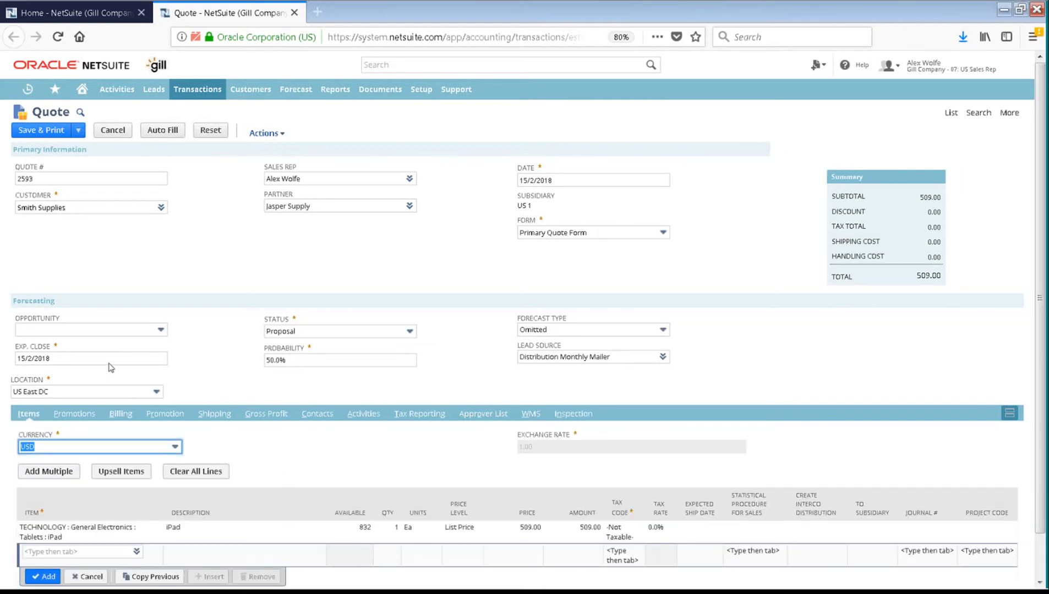
{"action": "mouse_move", "coordinate": [74, 135]}
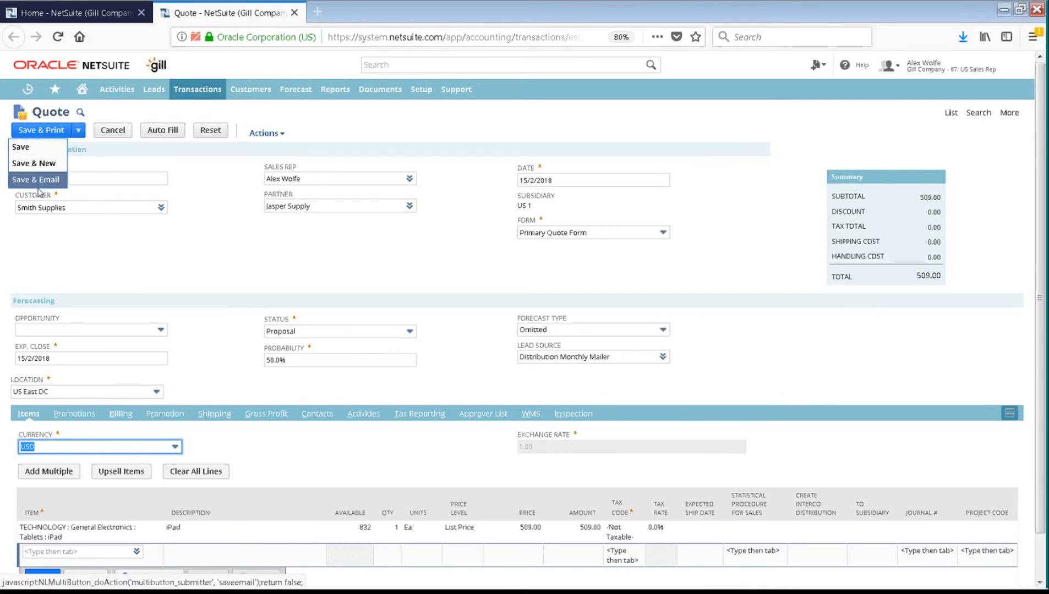
{"action": "left_click", "coordinate": [50, 132]}
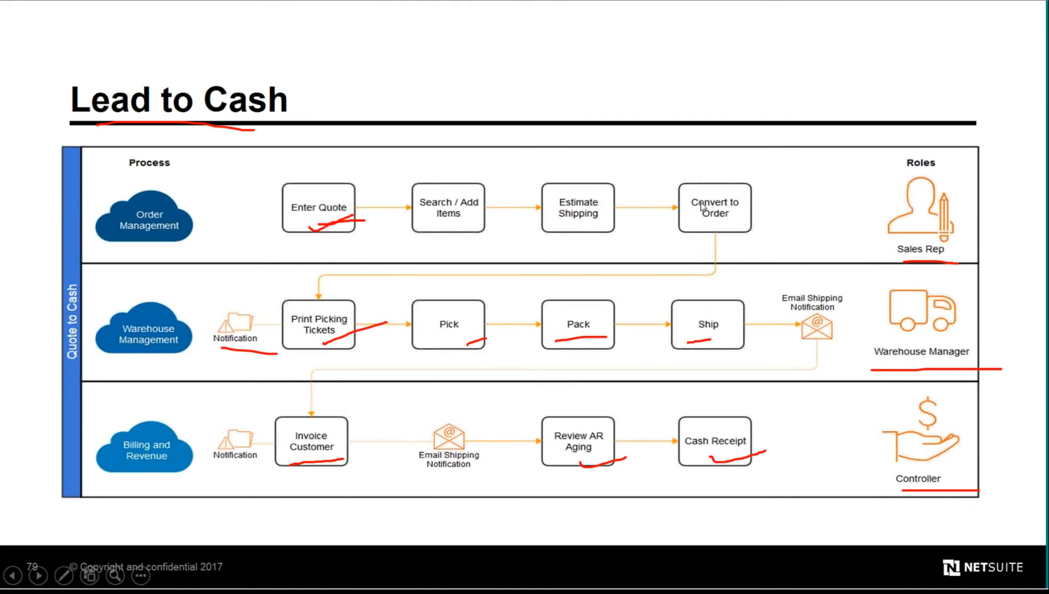
Step: Advance the slide show from Lead to Cash to the Quote to Cash slide
{"action": "left_click", "coordinate": [796, 99]}
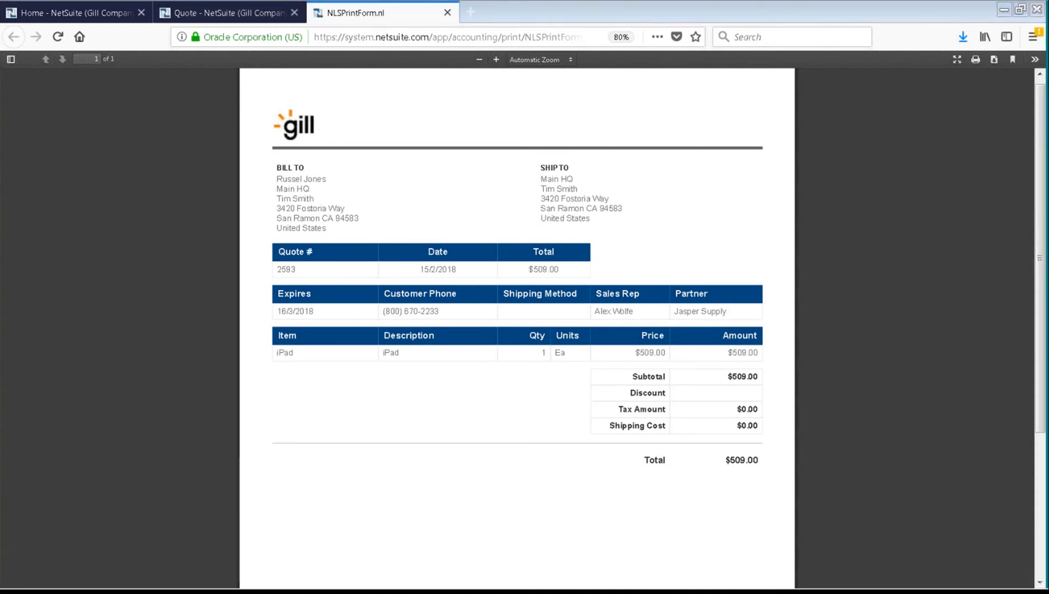
Step: Go back to saved quote 2593 and convert it into sales order 18921
{"action": "right_click", "coordinate": [353, 13]}
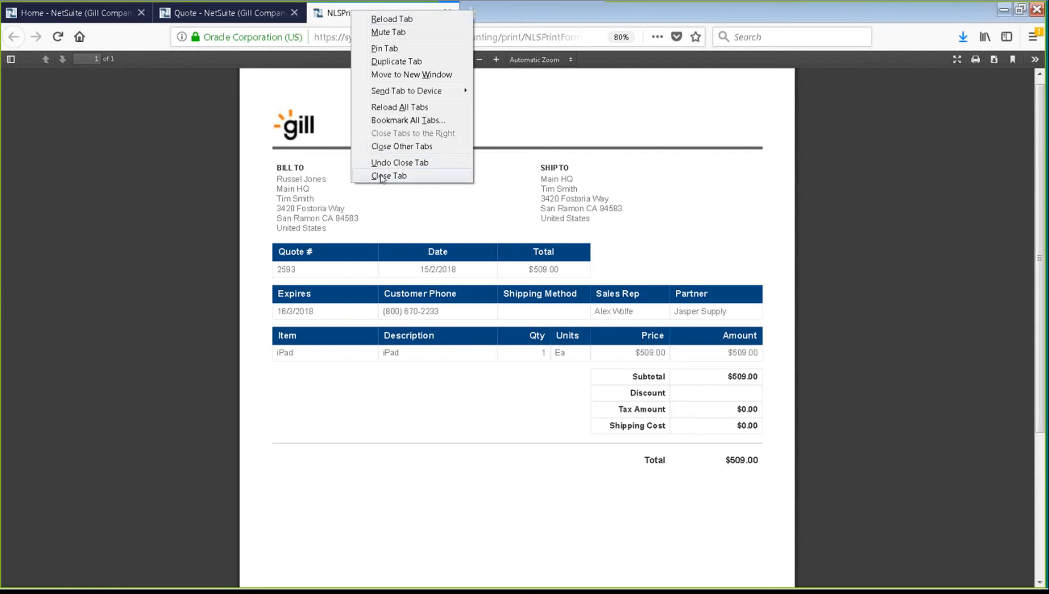
{"action": "left_click", "coordinate": [247, 12]}
{"action": "left_click", "coordinate": [247, 12]}
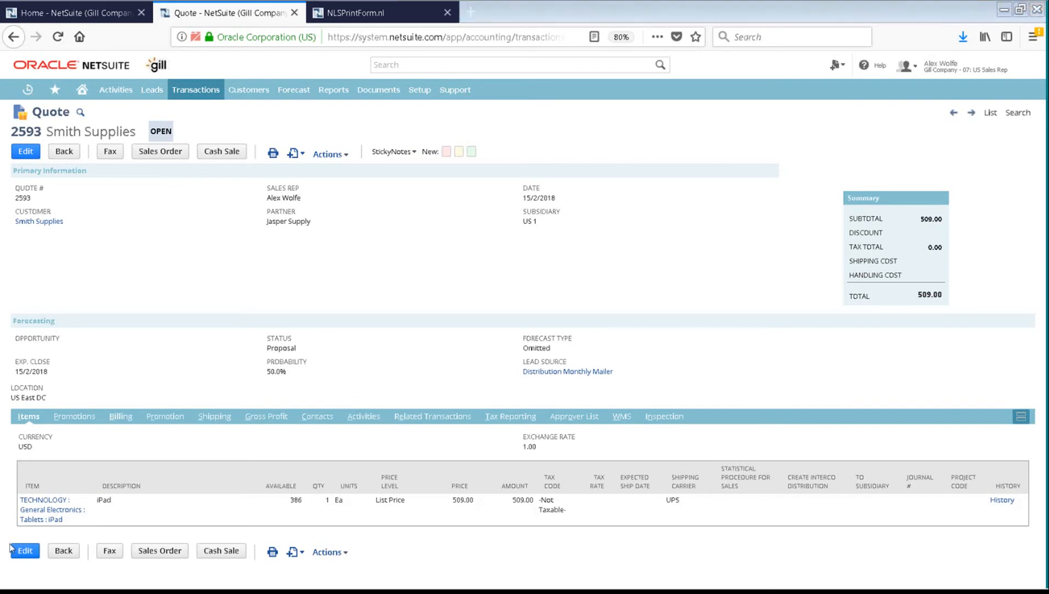
{"action": "left_click", "coordinate": [160, 155]}
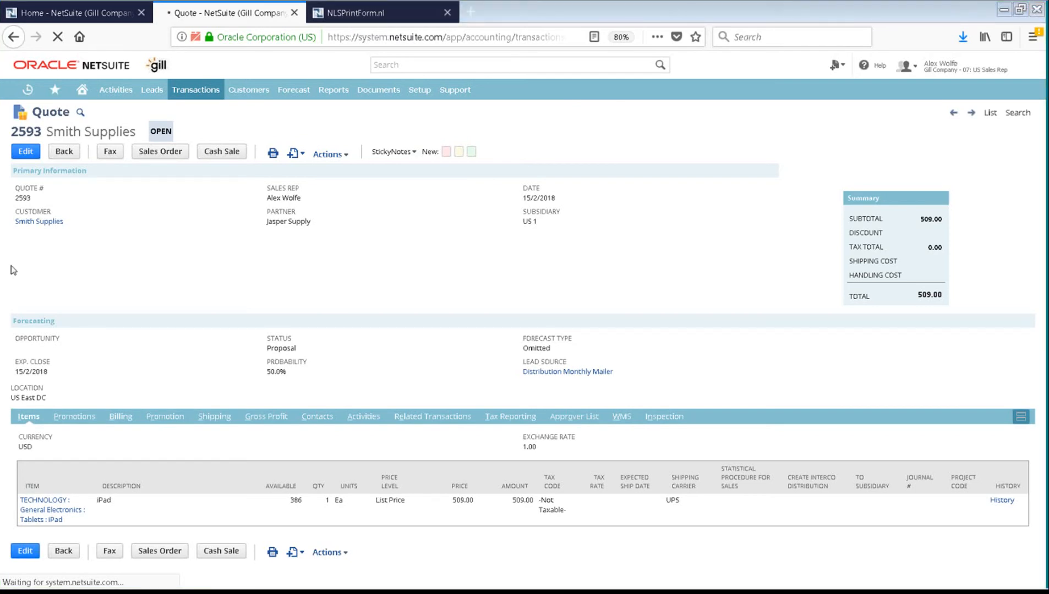
Step: Close the NLSPrintForm tab holding quote 2593's print preview
{"action": "left_click", "coordinate": [397, 13]}
{"action": "right_click", "coordinate": [400, 13]}
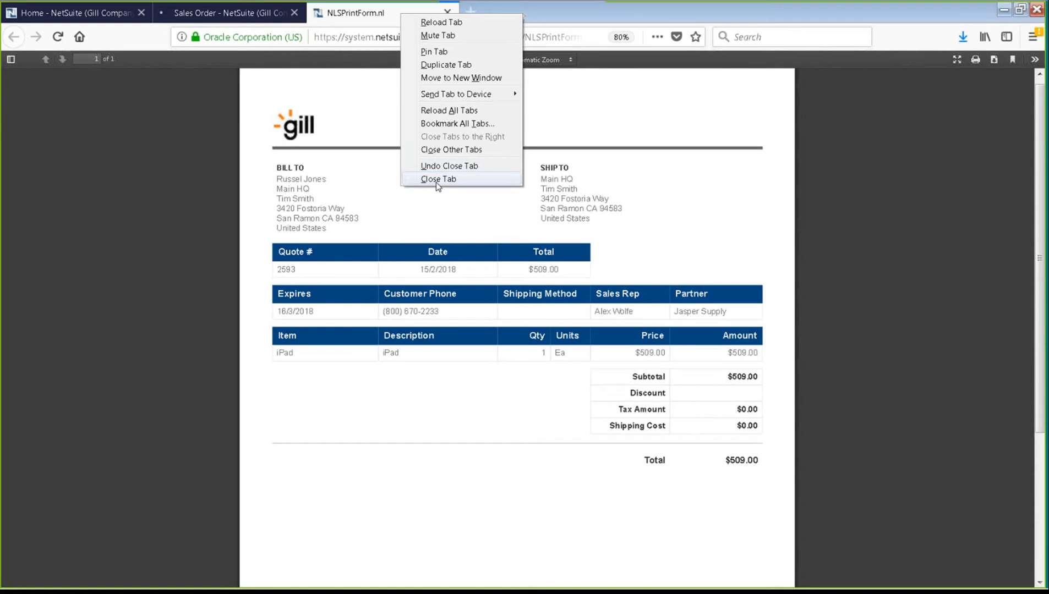
{"action": "left_click", "coordinate": [436, 179]}
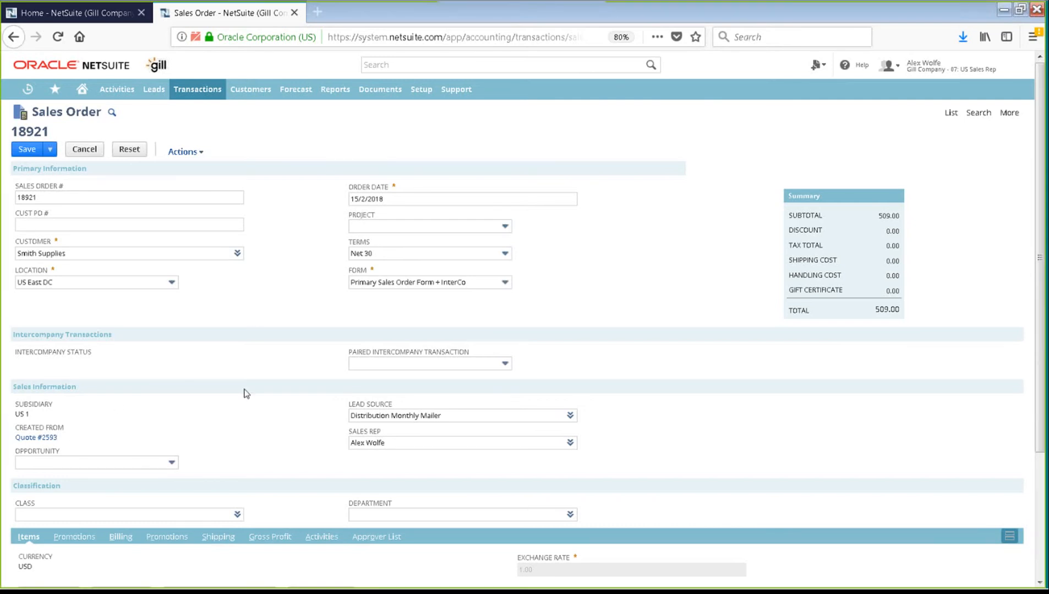
Step: Switch sales order 18921 to the Primary Sales Order Form layout
{"action": "left_click", "coordinate": [506, 283]}
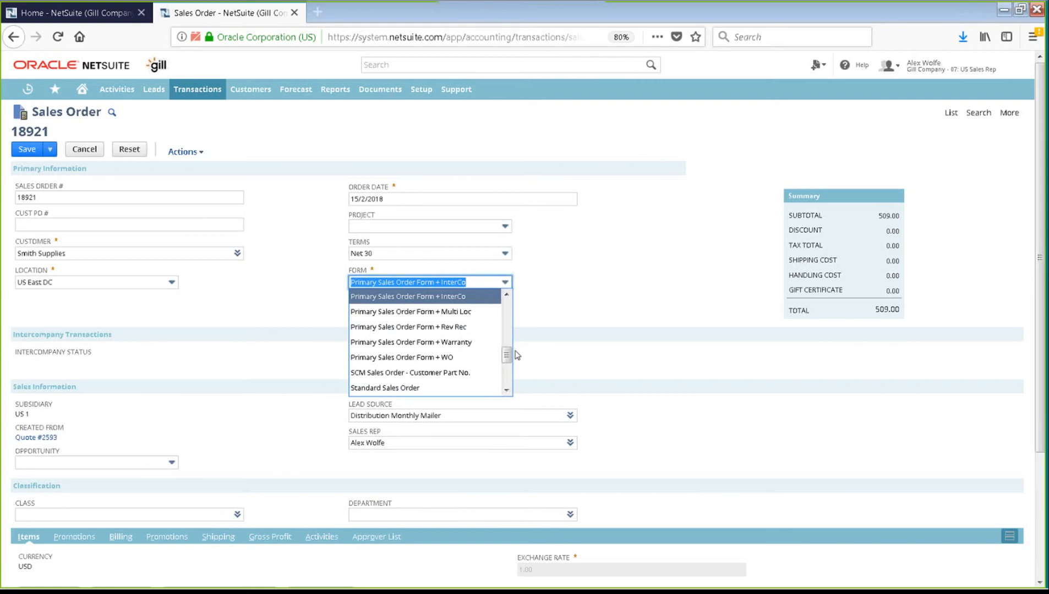
{"action": "left_click_drag", "start_coordinate": [507, 355], "coordinate": [515, 319]}
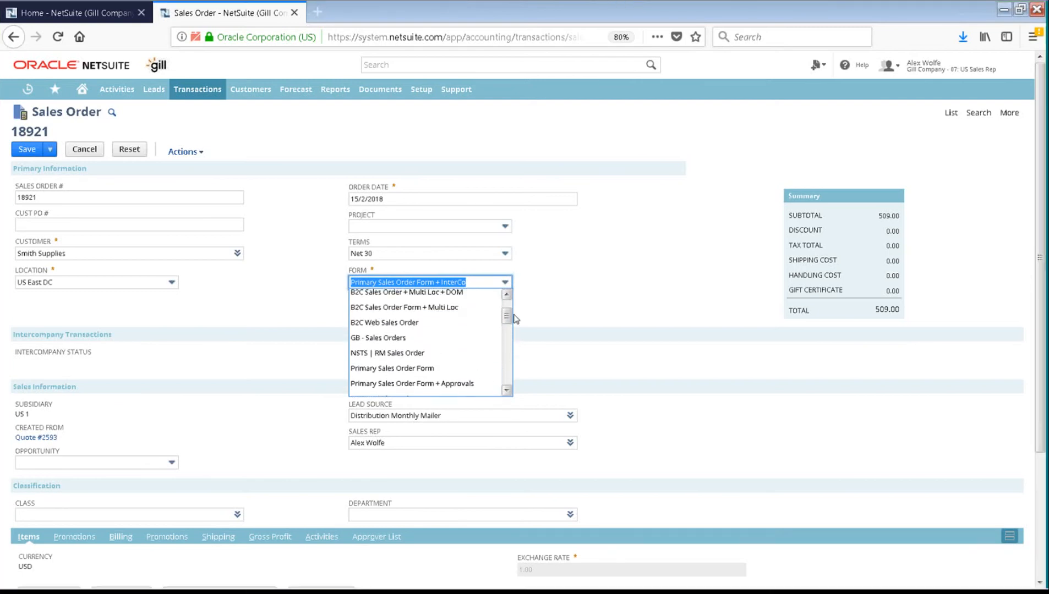
{"action": "left_click", "coordinate": [379, 368]}
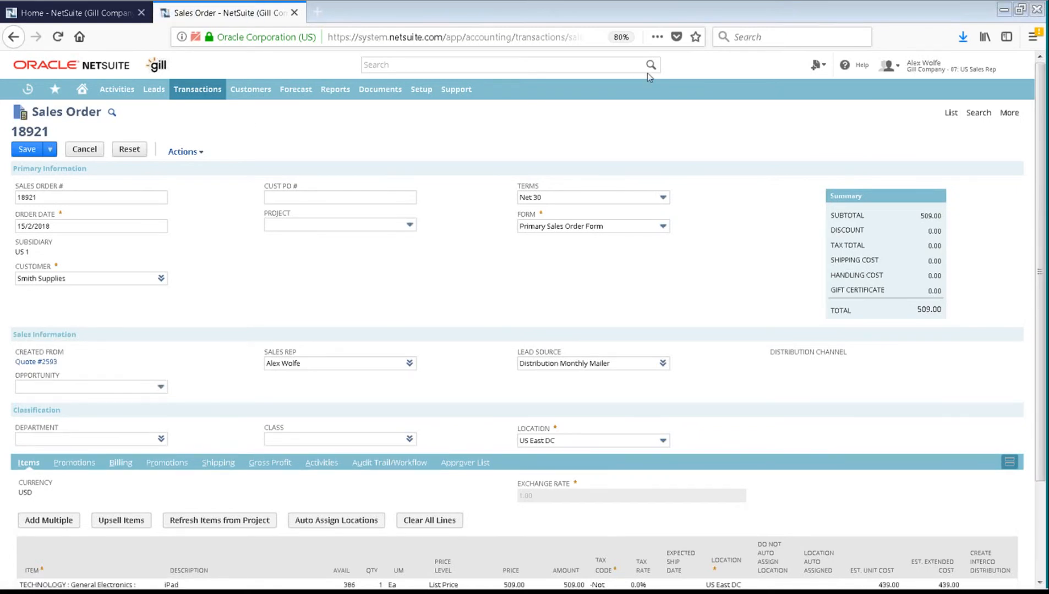
{"action": "key", "text": "alt+Tab"}
{"action": "left_click", "coordinate": [879, 63]}
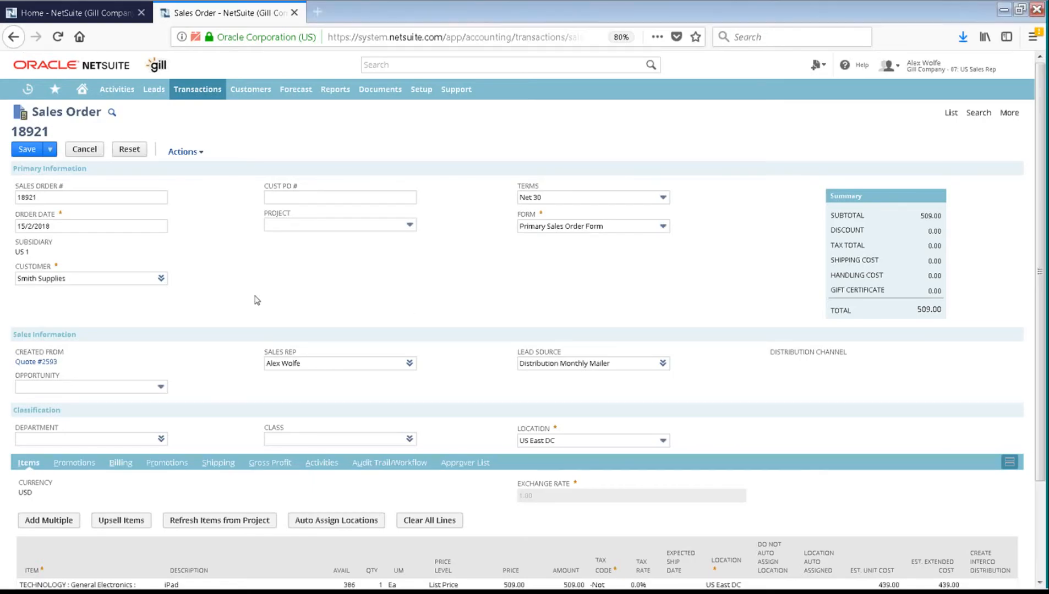
{"action": "scroll", "coordinate": [254, 300], "scroll_direction": "down", "scroll_amount": 2}
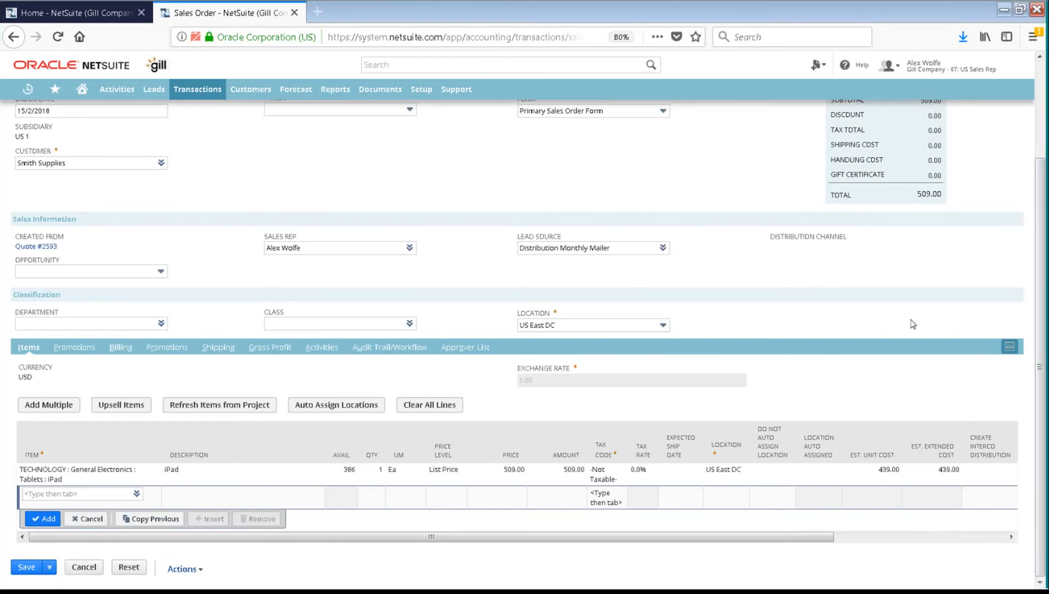
{"action": "scroll", "coordinate": [913, 324], "scroll_direction": "up", "scroll_amount": 2}
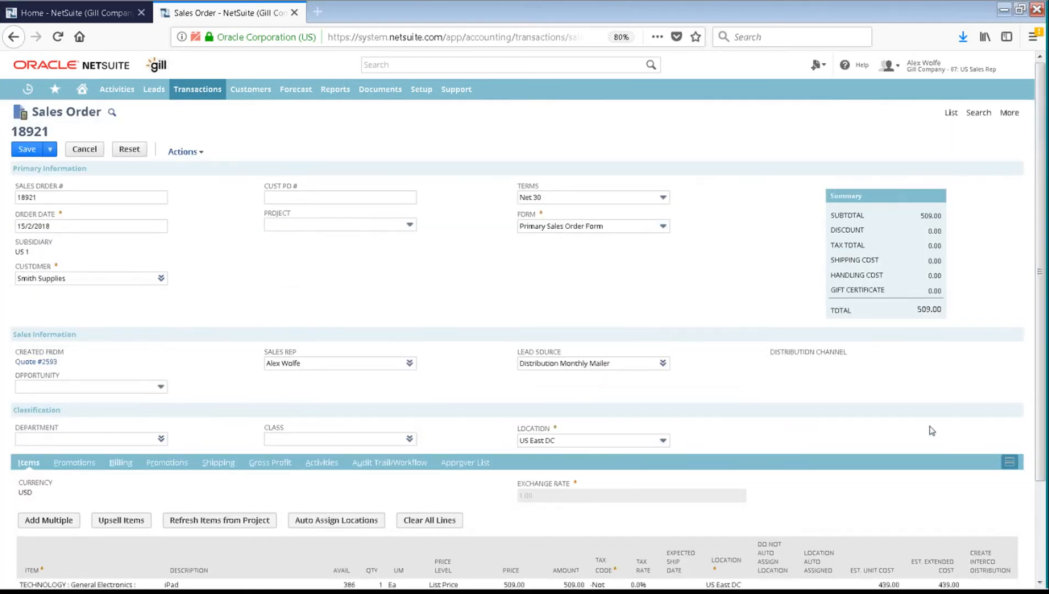
{"action": "scroll", "coordinate": [931, 431], "scroll_direction": "down", "scroll_amount": 2}
{"action": "left_click", "coordinate": [614, 476]}
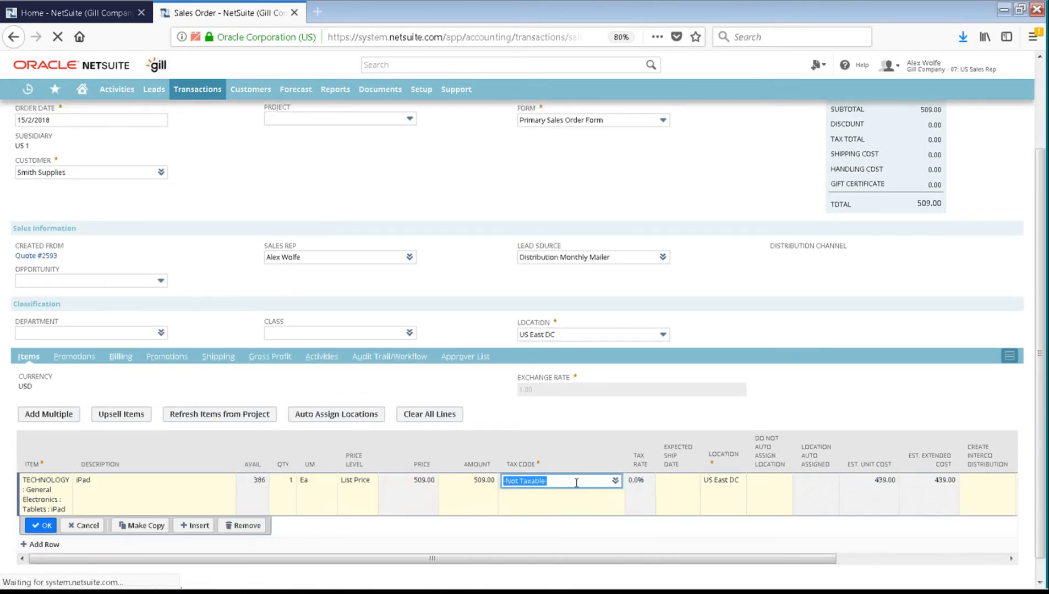
{"action": "left_click", "coordinate": [615, 479]}
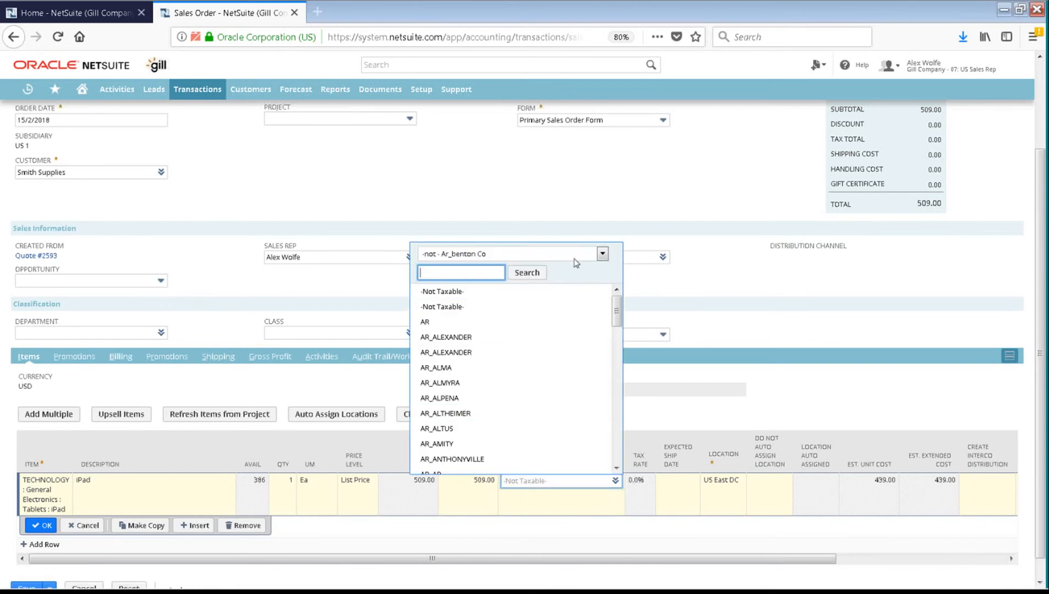
{"action": "left_click", "coordinate": [602, 255]}
{"action": "scroll", "coordinate": [510, 418], "scroll_direction": "down", "scroll_amount": 4}
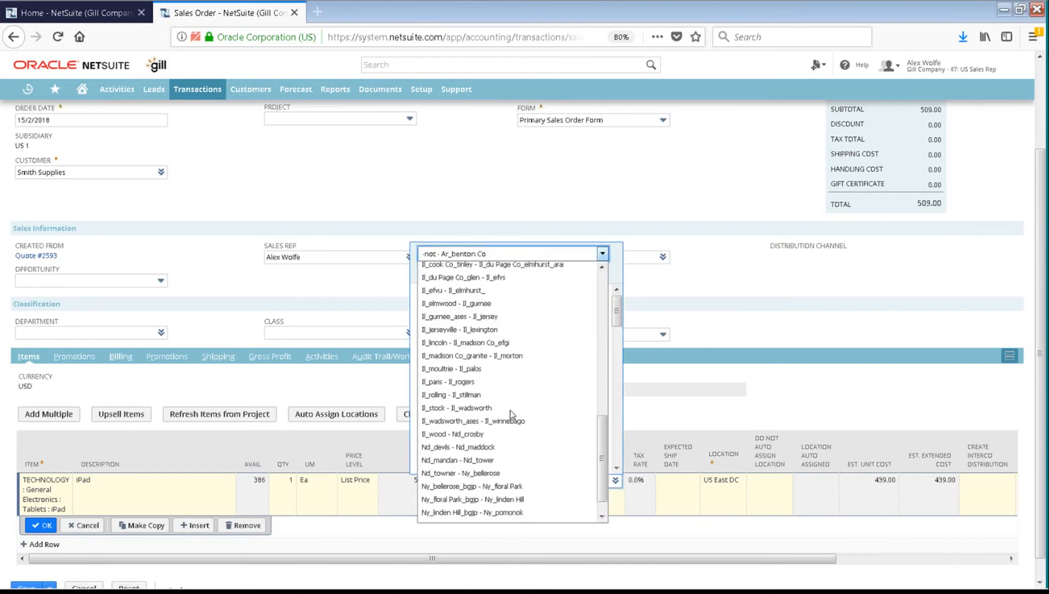
{"action": "scroll", "coordinate": [512, 416], "scroll_direction": "up", "scroll_amount": 4}
{"action": "left_click", "coordinate": [753, 316]}
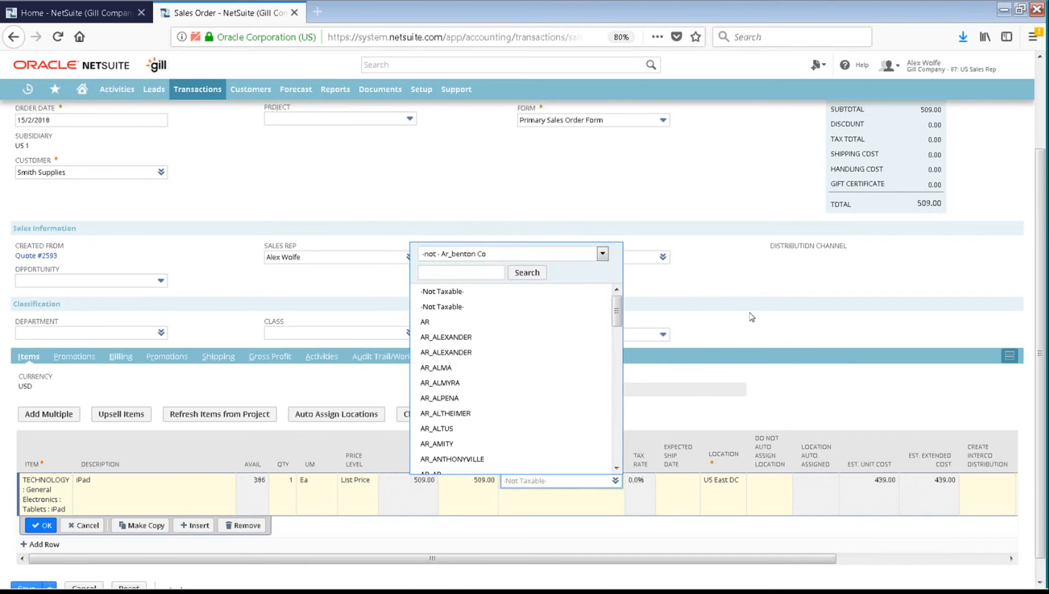
{"action": "left_click", "coordinate": [752, 317]}
{"action": "left_click", "coordinate": [49, 526]}
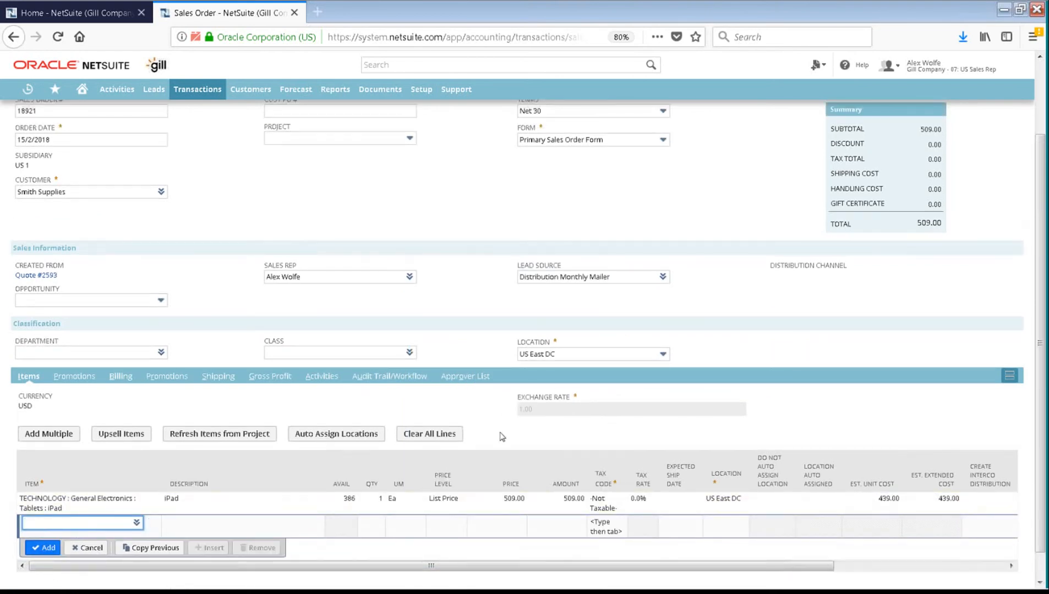
{"action": "left_click", "coordinate": [381, 380]}
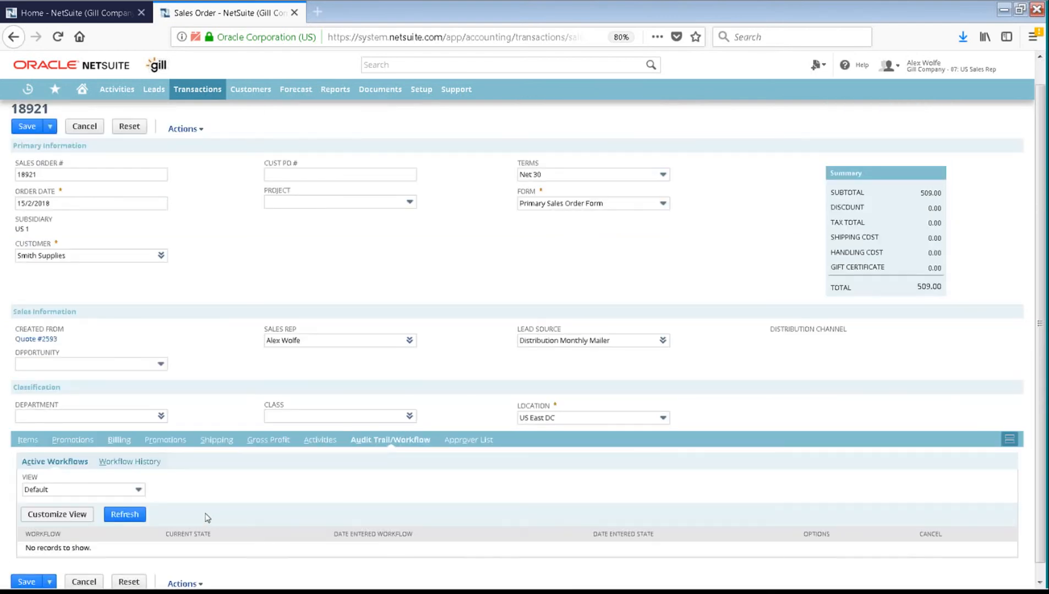
{"action": "left_click", "coordinate": [477, 441]}
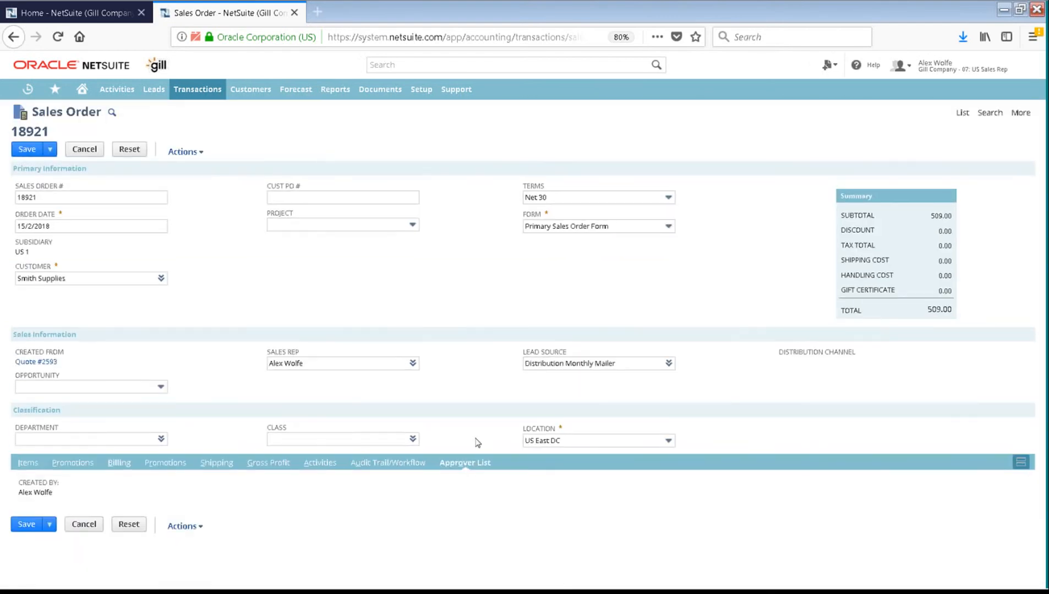
{"action": "left_click", "coordinate": [23, 468]}
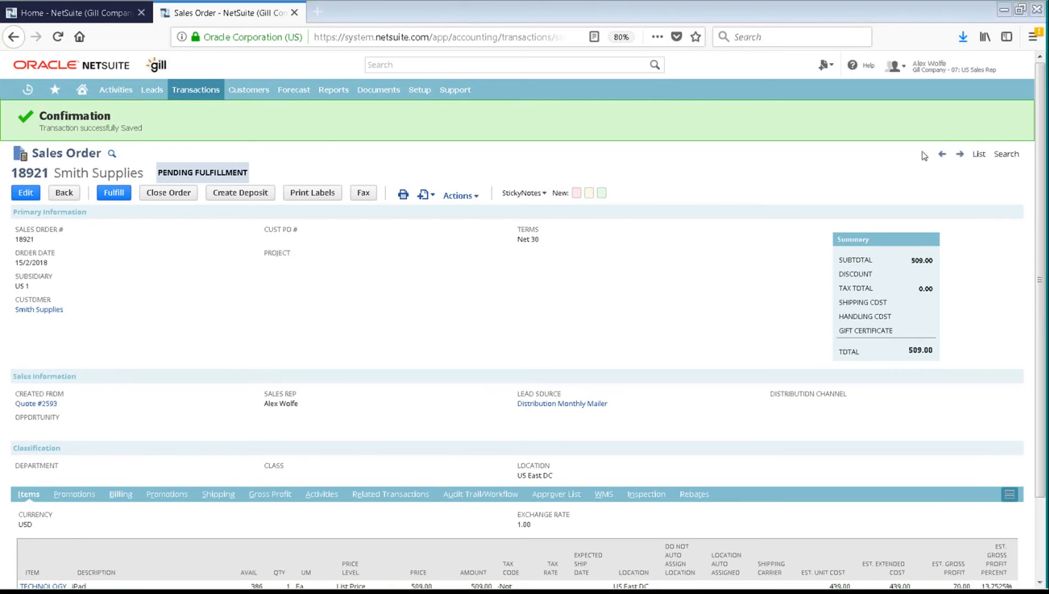
Step: Change the active role to US Warehouse Operations from the user menu
{"action": "mouse_move", "coordinate": [951, 66]}
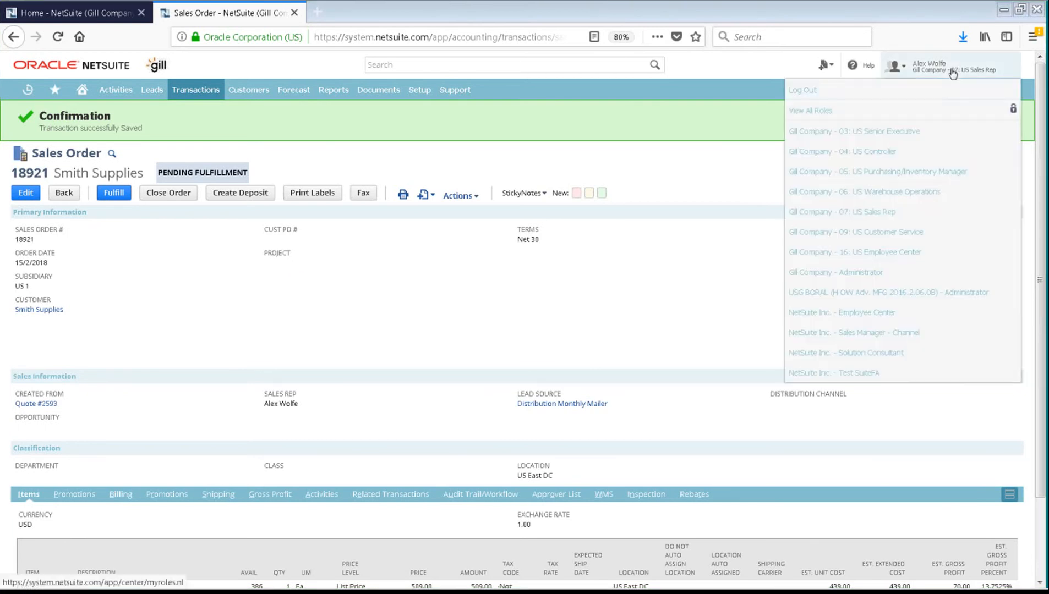
{"action": "left_click", "coordinate": [918, 190]}
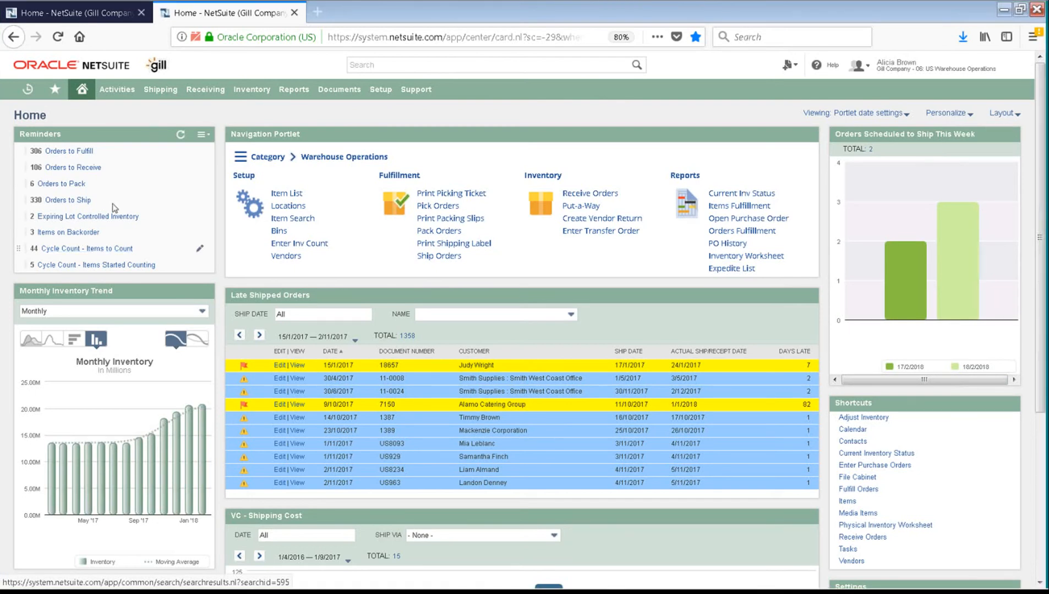
Step: Open Orders to Fulfill from the Reminders portlet
{"action": "left_click", "coordinate": [85, 152]}
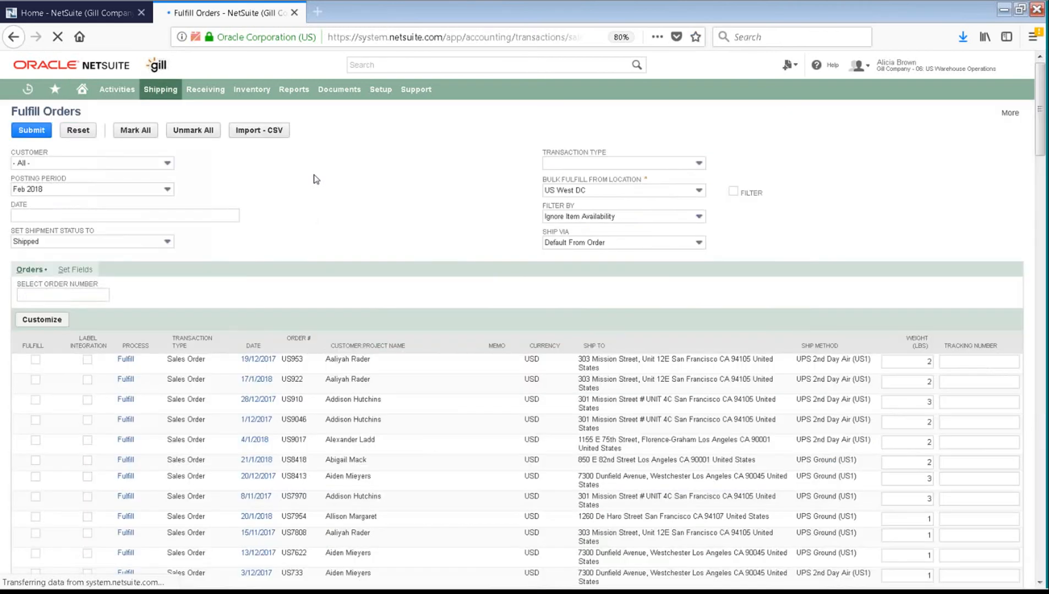
Step: Search 18921, open its sales order in a new tab, then go back to Fulfill Orders
{"action": "left_click", "coordinate": [400, 66]}
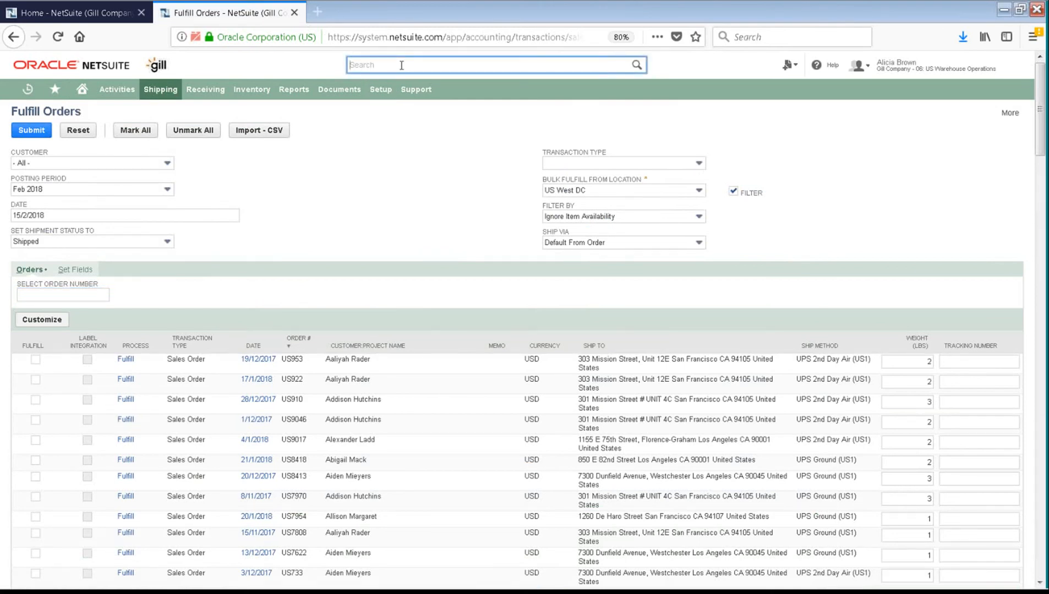
{"action": "type", "text": "189"}
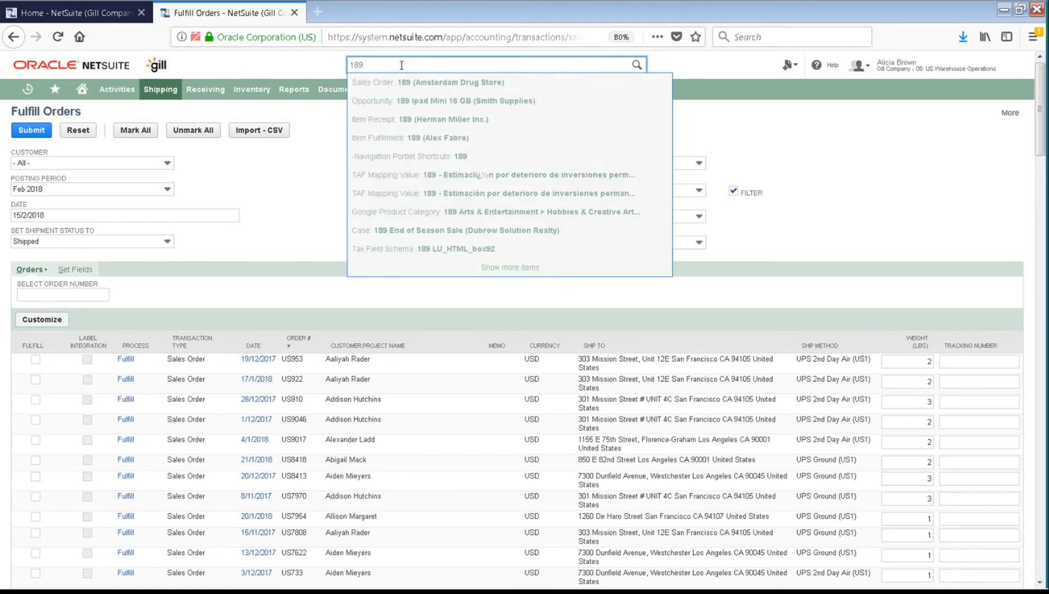
{"action": "type", "text": "21"}
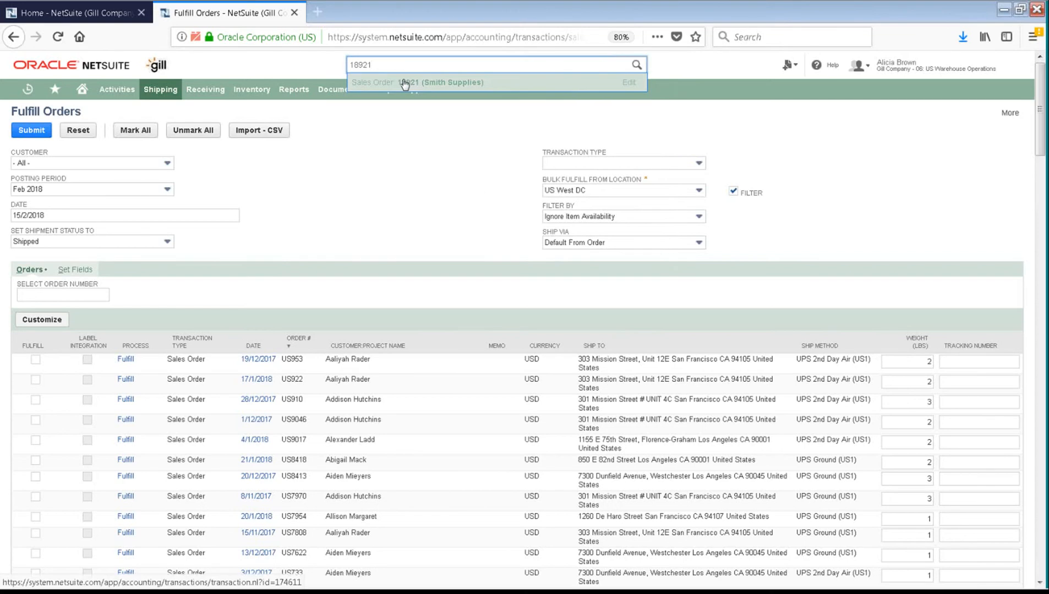
{"action": "right_click", "coordinate": [405, 82]}
{"action": "left_click", "coordinate": [437, 91]}
{"action": "left_click", "coordinate": [346, 14]}
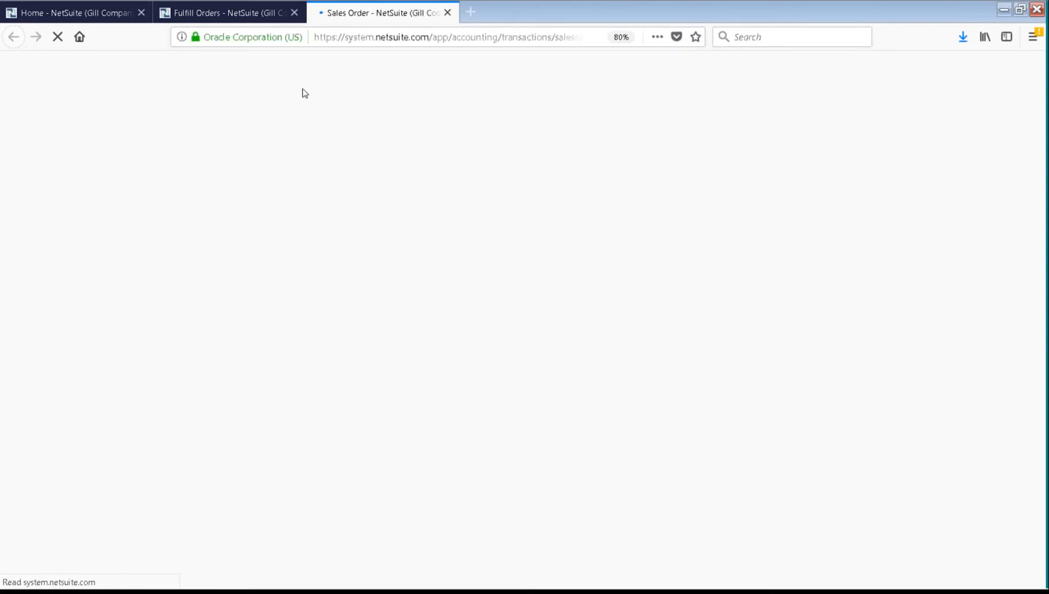
{"action": "left_click", "coordinate": [249, 12]}
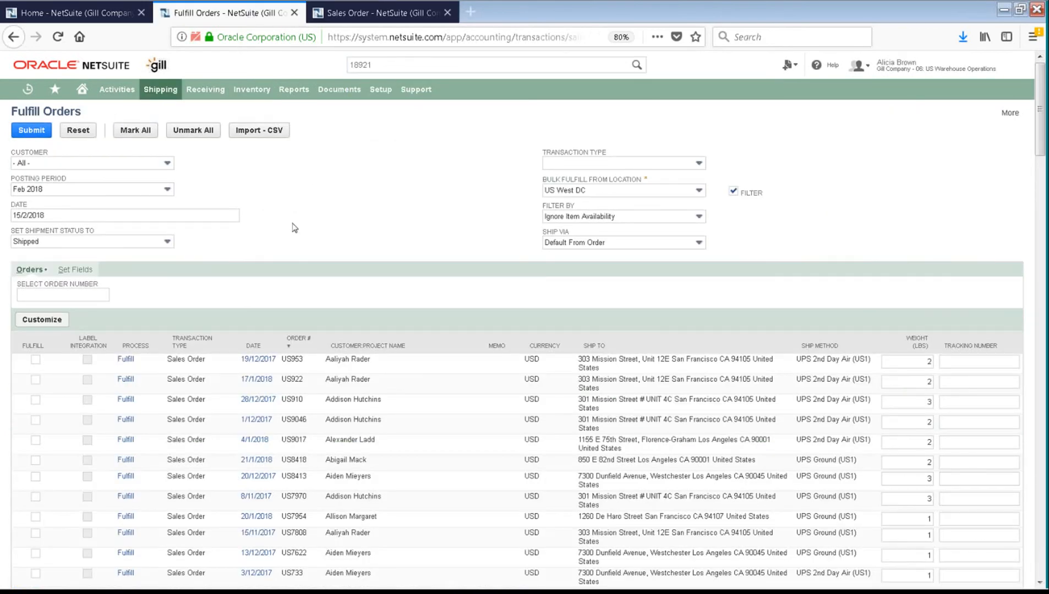
{"action": "left_click", "coordinate": [54, 294]}
{"action": "type", "text": "1"}
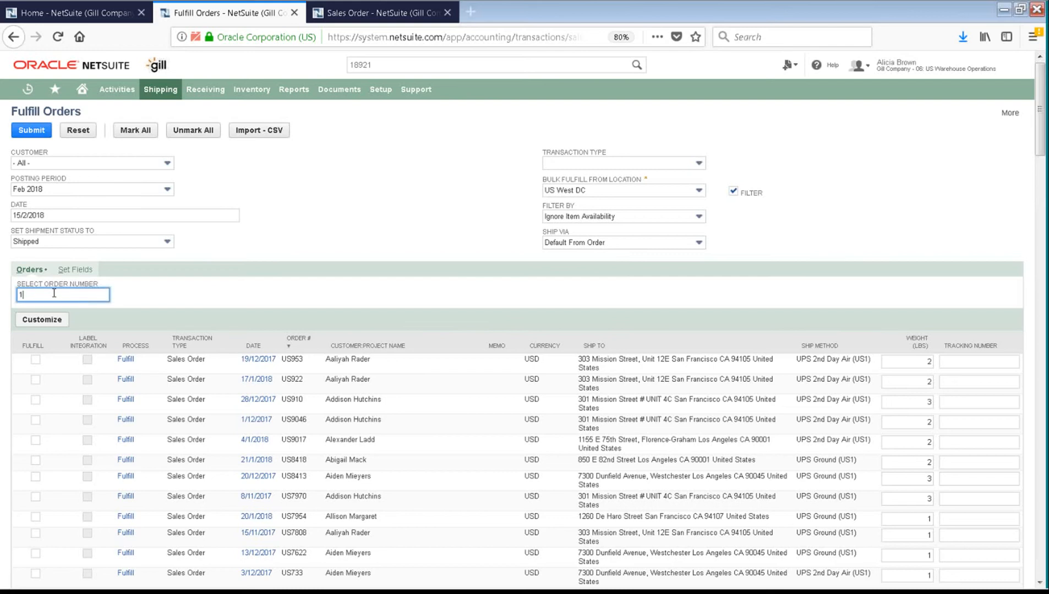
{"action": "type", "text": "8921"}
{"action": "key", "text": "Tab"}
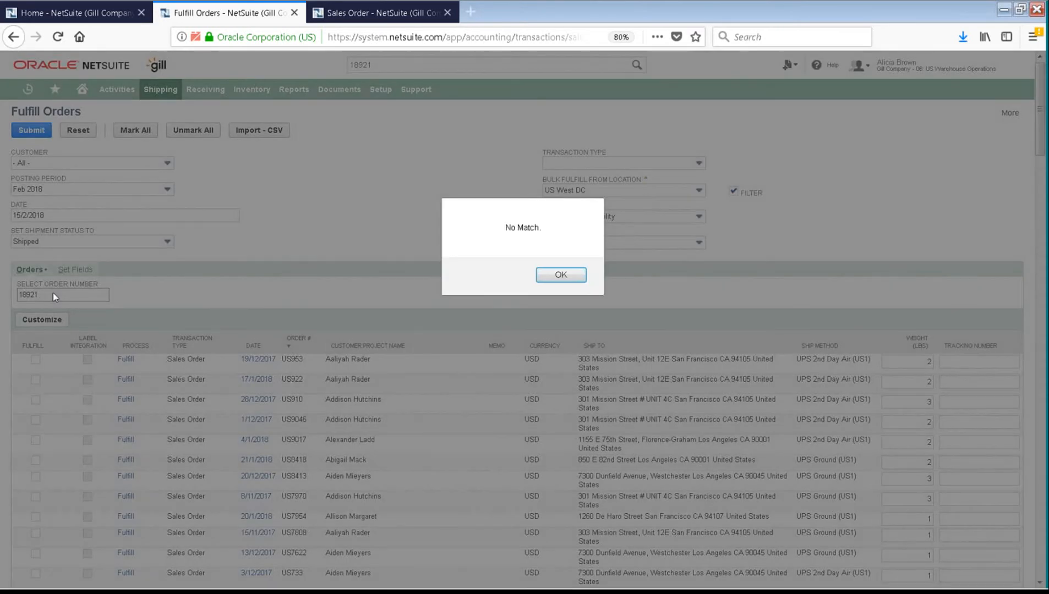
{"action": "left_click", "coordinate": [548, 276]}
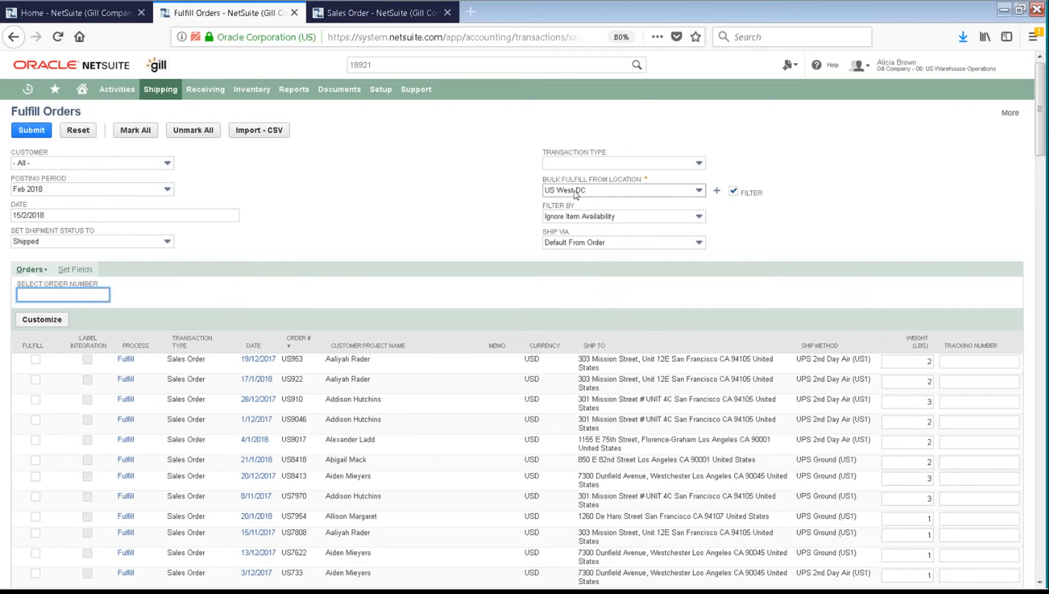
Step: Turn off the location filter and blank Bulk Fulfill From Location to list orders from all locations
{"action": "left_click", "coordinate": [734, 192]}
{"action": "left_click", "coordinate": [593, 274]}
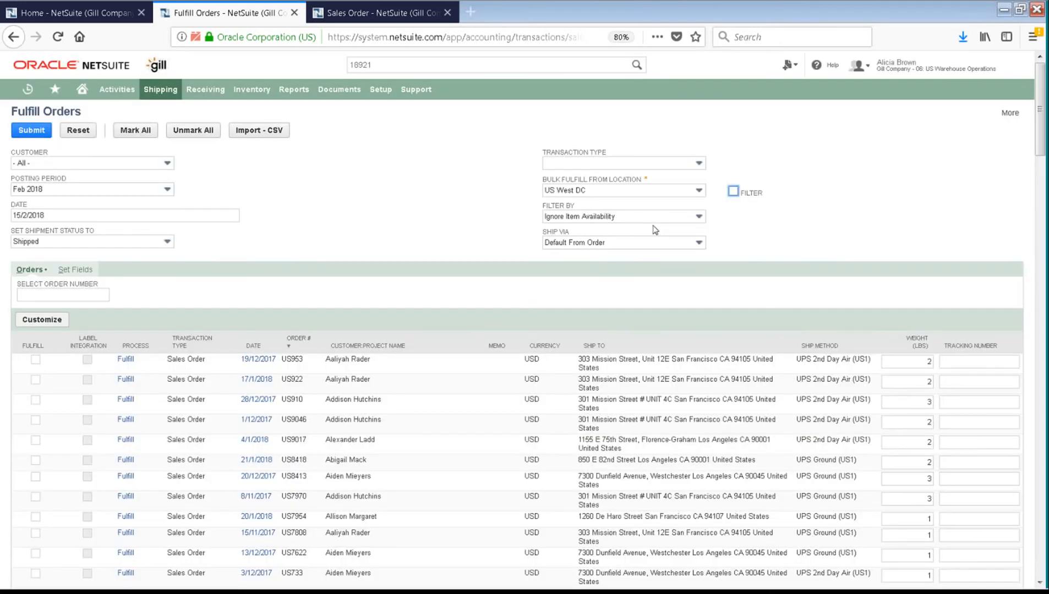
{"action": "left_click", "coordinate": [699, 192]}
{"action": "scroll", "coordinate": [703, 212], "scroll_direction": "up", "scroll_amount": 5}
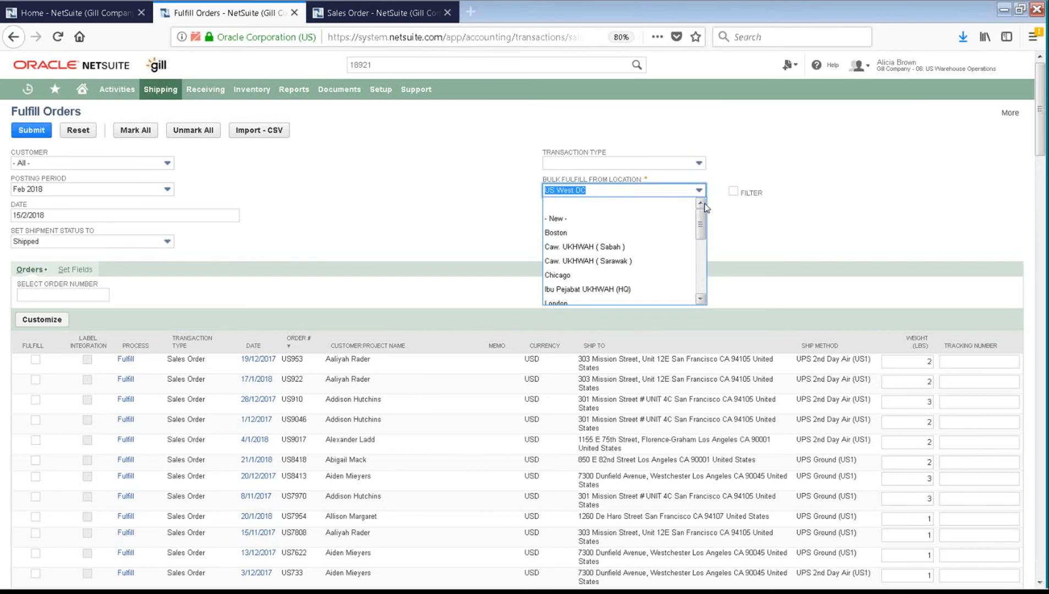
{"action": "left_click", "coordinate": [622, 209]}
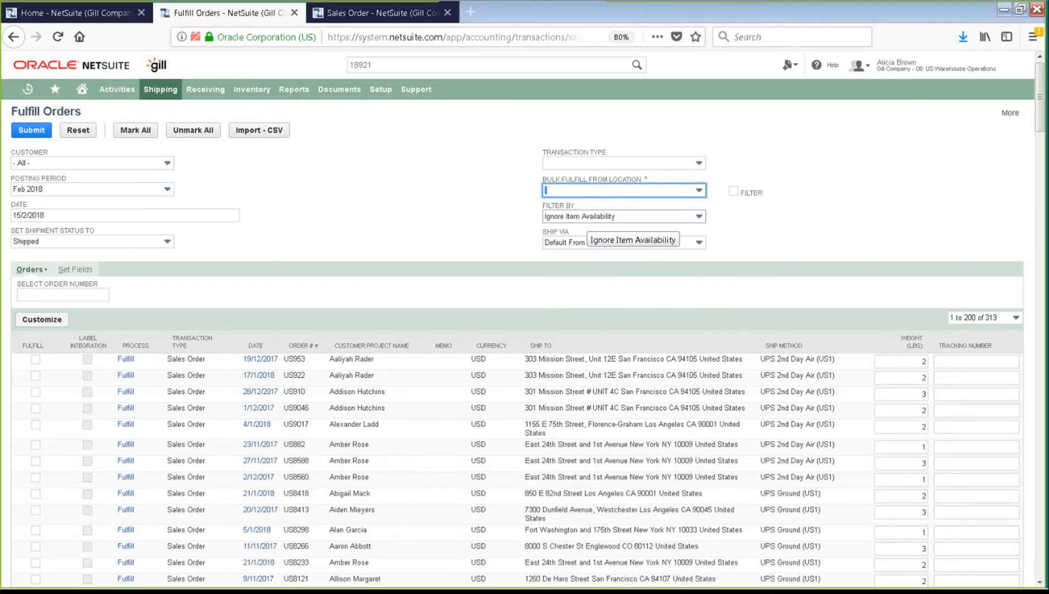
Step: Enter 18921 in Select Order Number to mark it for fulfilment, after an e-mail lookup found no match
{"action": "left_click", "coordinate": [55, 298]}
{"action": "key", "text": "Return"}
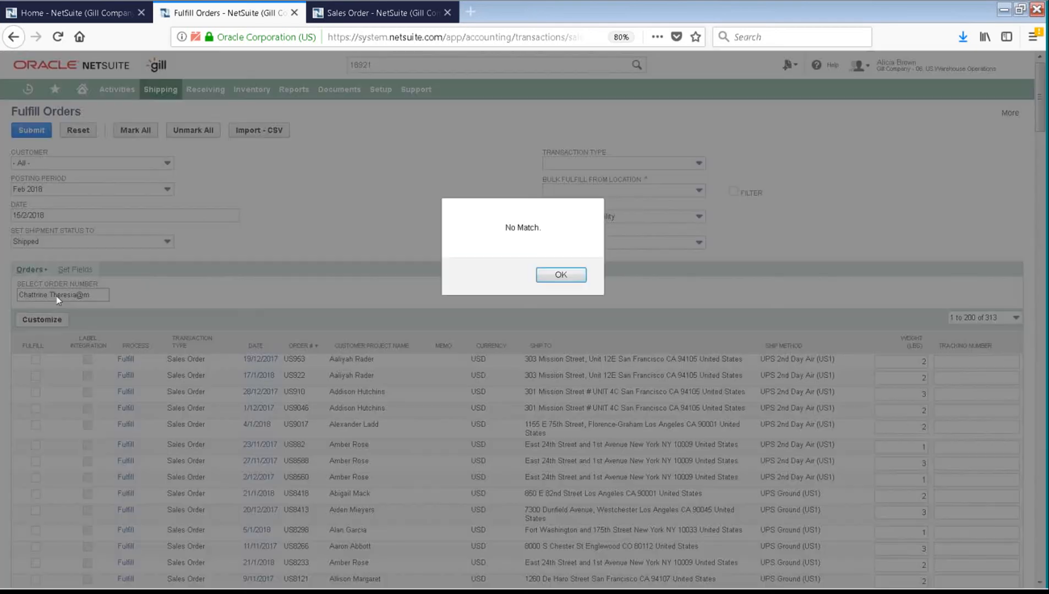
{"action": "left_click", "coordinate": [561, 275]}
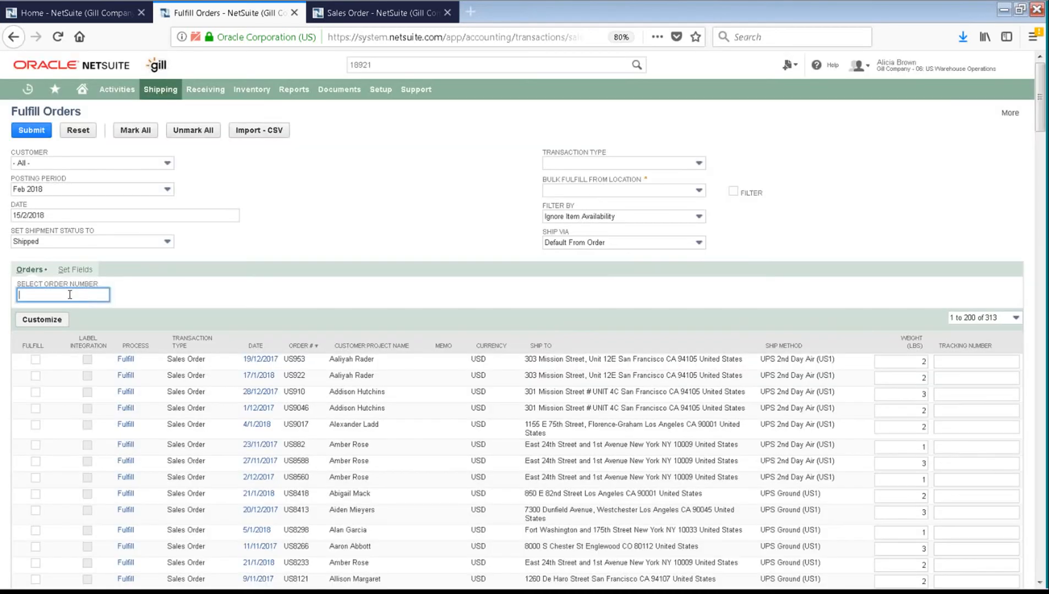
{"action": "type", "text": "18921"}
{"action": "key", "text": "Return"}
Step: Open the Smith Supplies sales order 18921 and close its duplicate copy
{"action": "scroll", "coordinate": [108, 427], "scroll_direction": "down", "scroll_amount": 15}
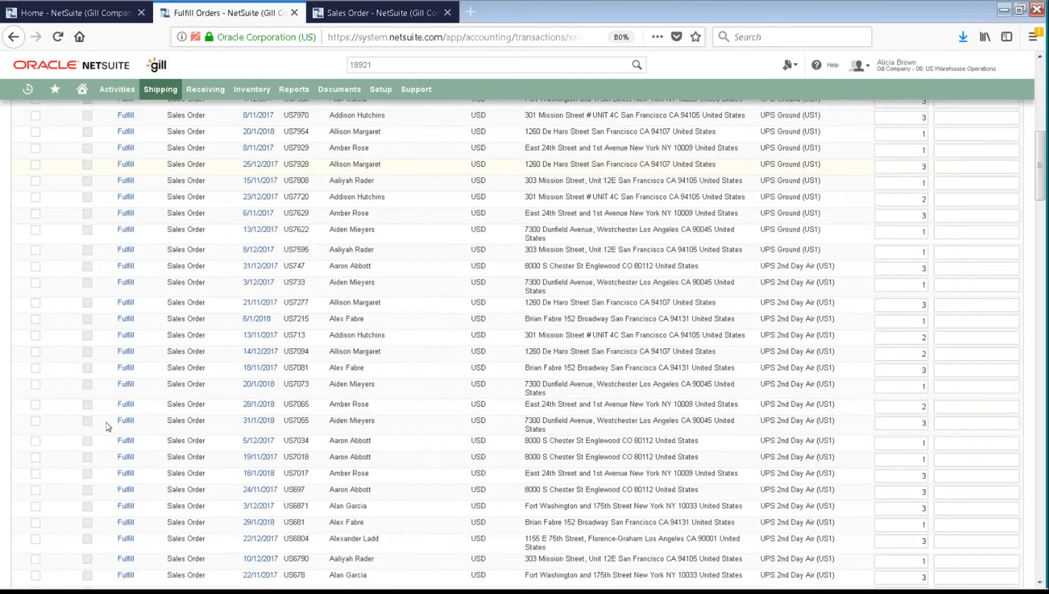
{"action": "scroll", "coordinate": [108, 427], "scroll_direction": "down", "scroll_amount": 10}
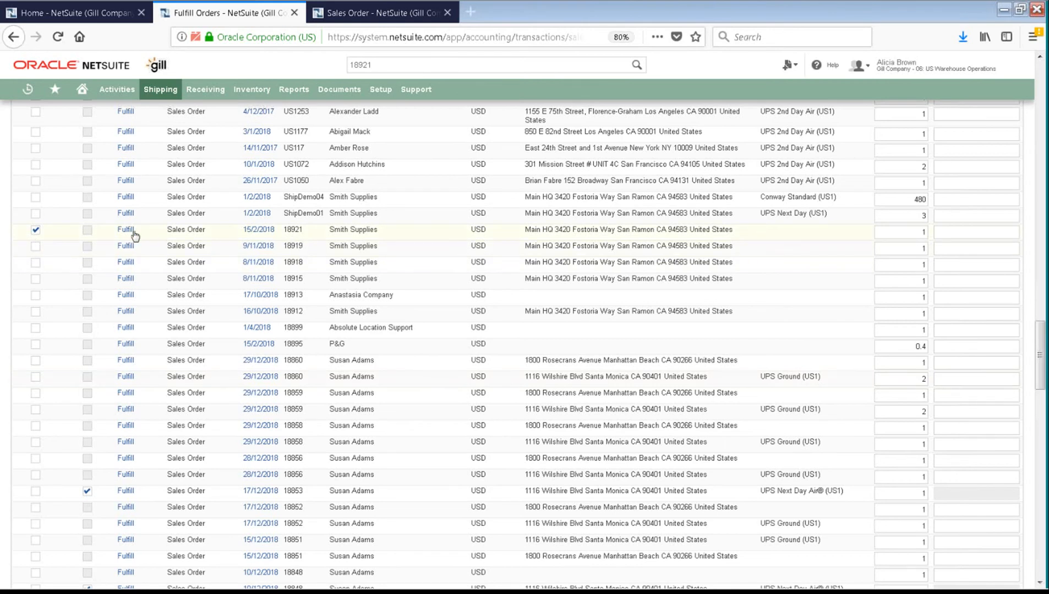
{"action": "left_click", "coordinate": [256, 235]}
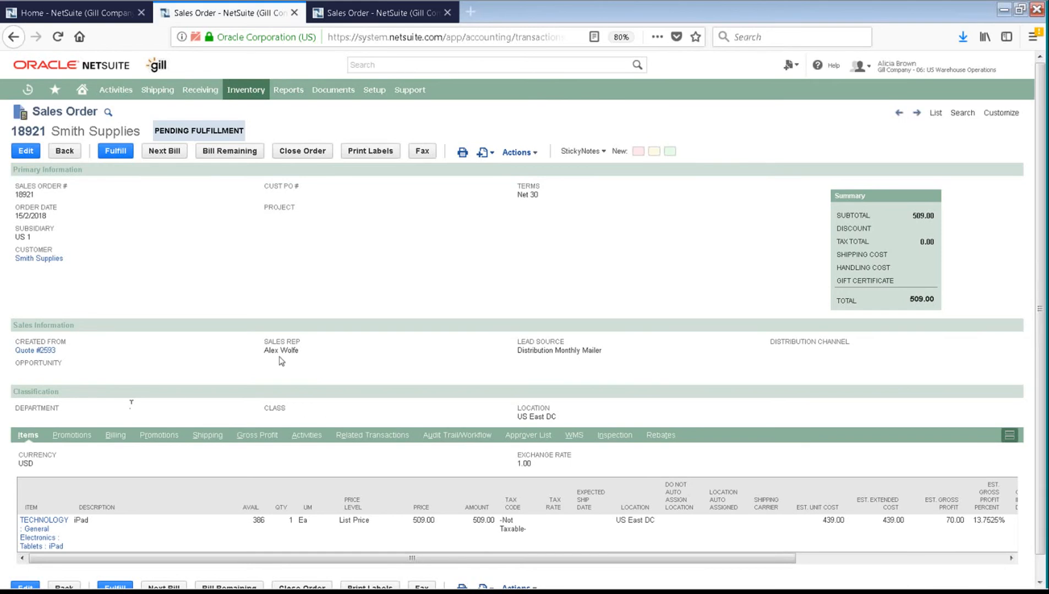
{"action": "left_click", "coordinate": [356, 18]}
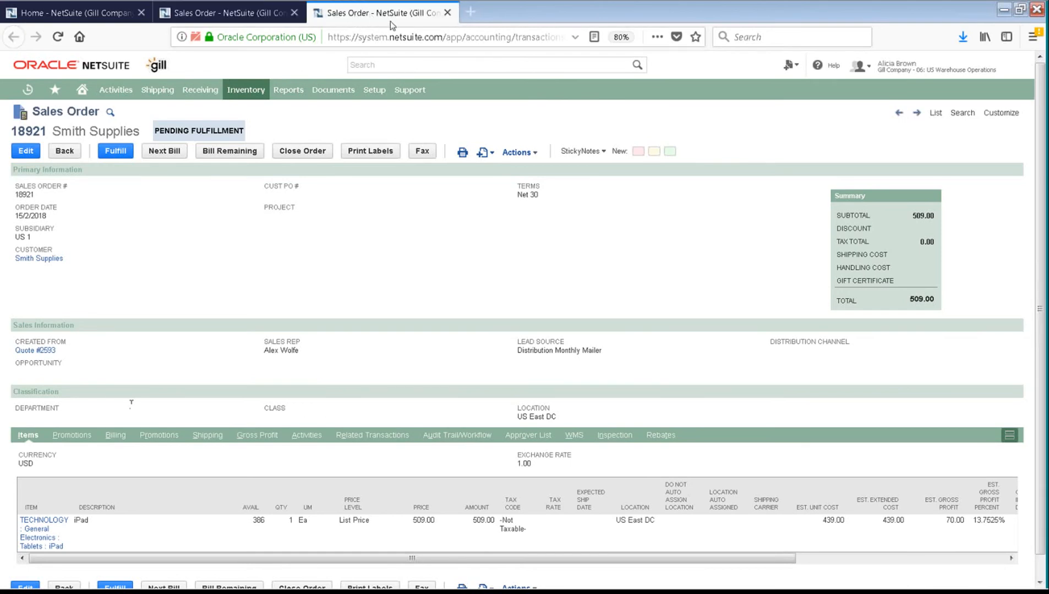
{"action": "left_click", "coordinate": [219, 16]}
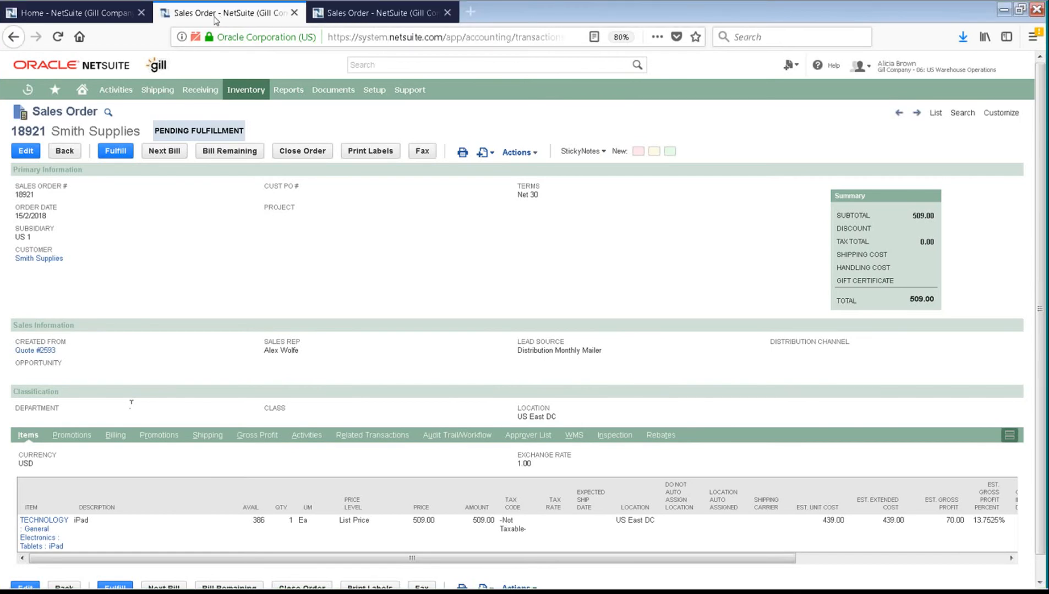
{"action": "left_click", "coordinate": [294, 12]}
Step: Fulfil sales order 18921 as item fulfilment 25296, keeping UPS as the shipping carrier
{"action": "left_click", "coordinate": [117, 154]}
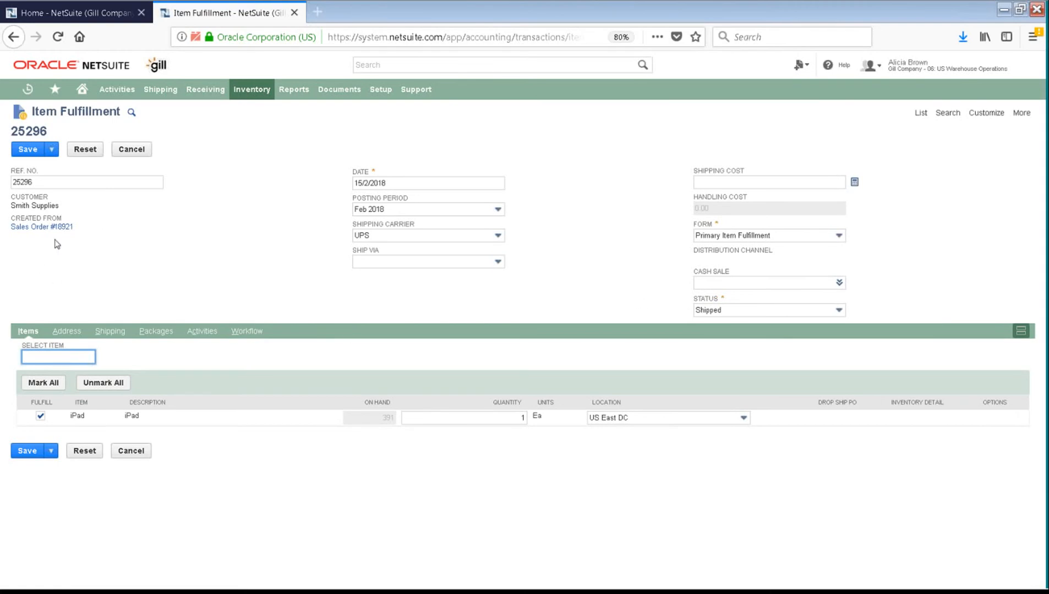
{"action": "left_click", "coordinate": [416, 238]}
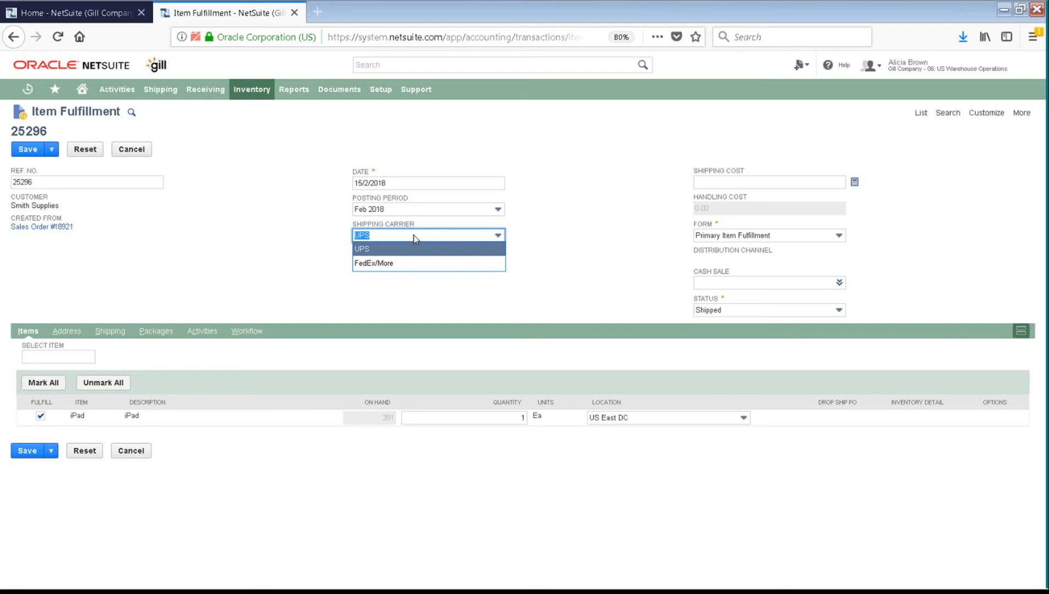
{"action": "left_click", "coordinate": [582, 238]}
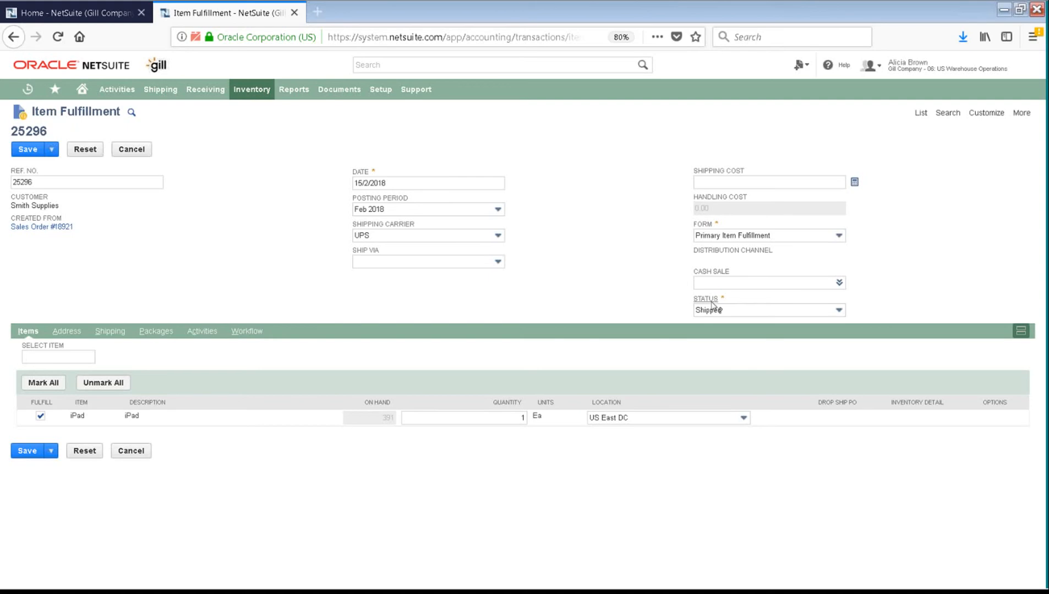
Step: Keep status Shipped and the Primary Item Fulfillment form, then save fulfilment 25296
{"action": "left_click", "coordinate": [755, 313]}
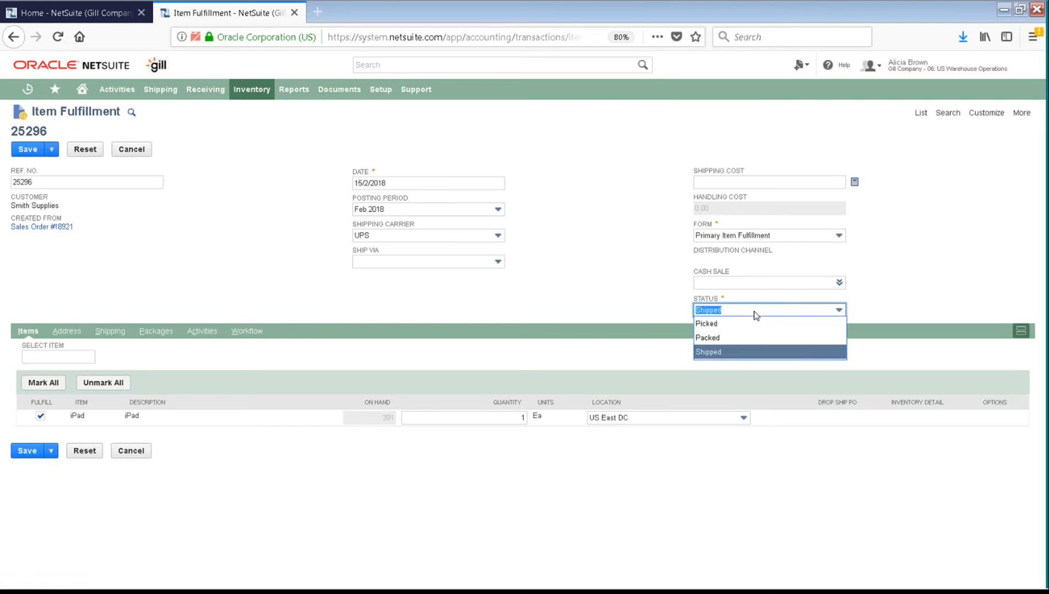
{"action": "left_click", "coordinate": [710, 353]}
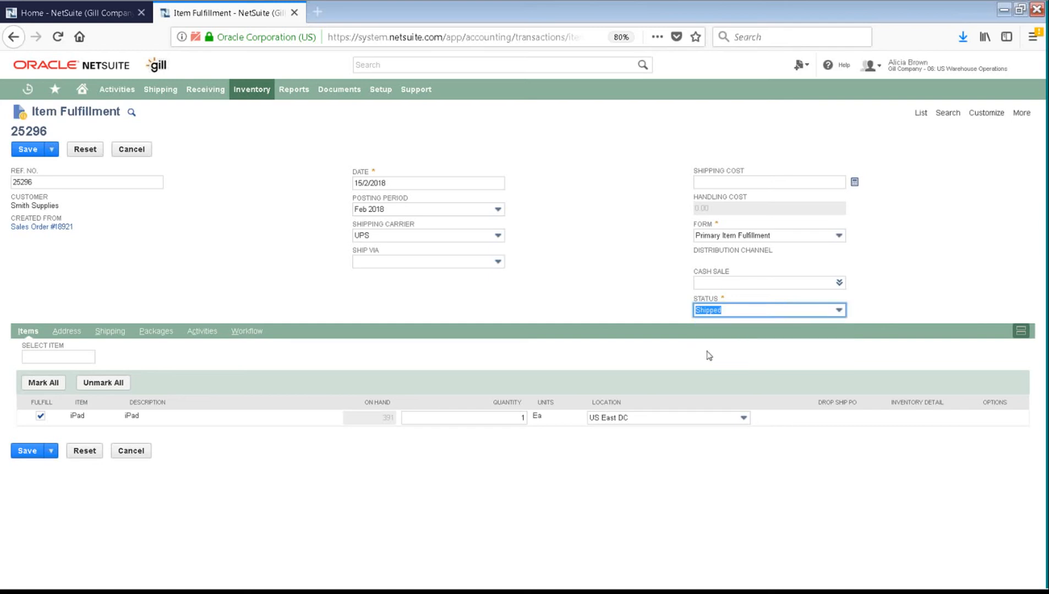
{"action": "left_click", "coordinate": [567, 283]}
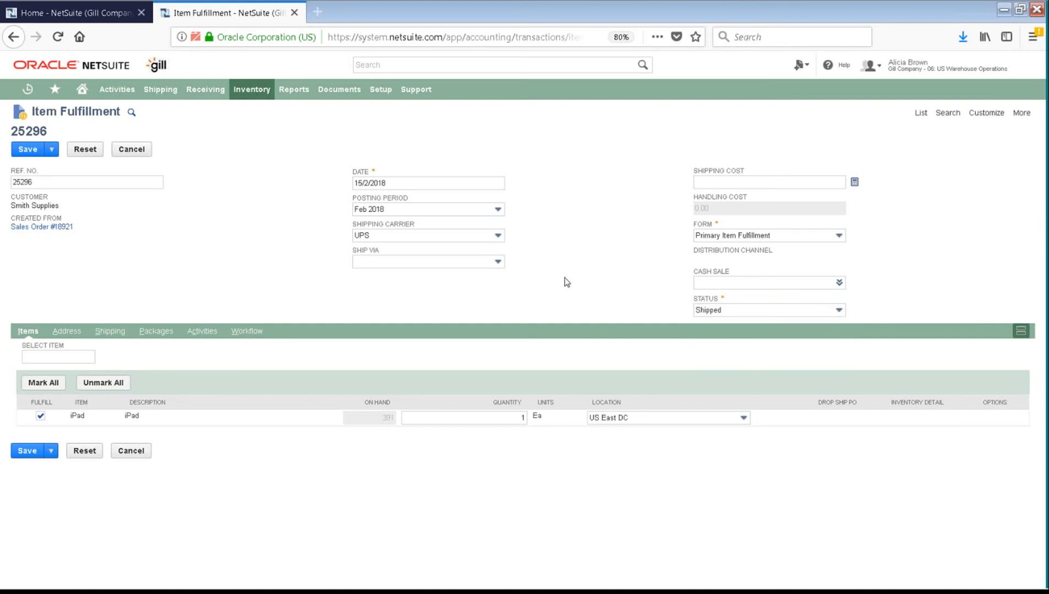
{"action": "left_click", "coordinate": [839, 237]}
{"action": "left_click", "coordinate": [910, 254]}
{"action": "left_click", "coordinate": [25, 152]}
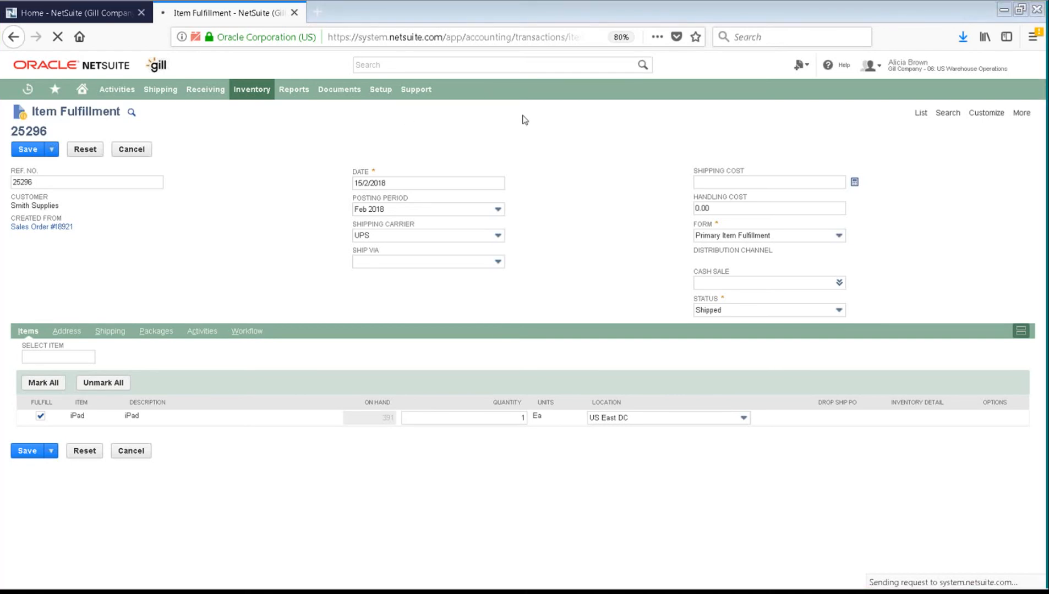
{"action": "key", "text": "alt+Tab"}
Step: Maximize the order 18921 confirmation email and scroll through its $509.00 order summary
{"action": "double_click", "coordinate": [733, 98]}
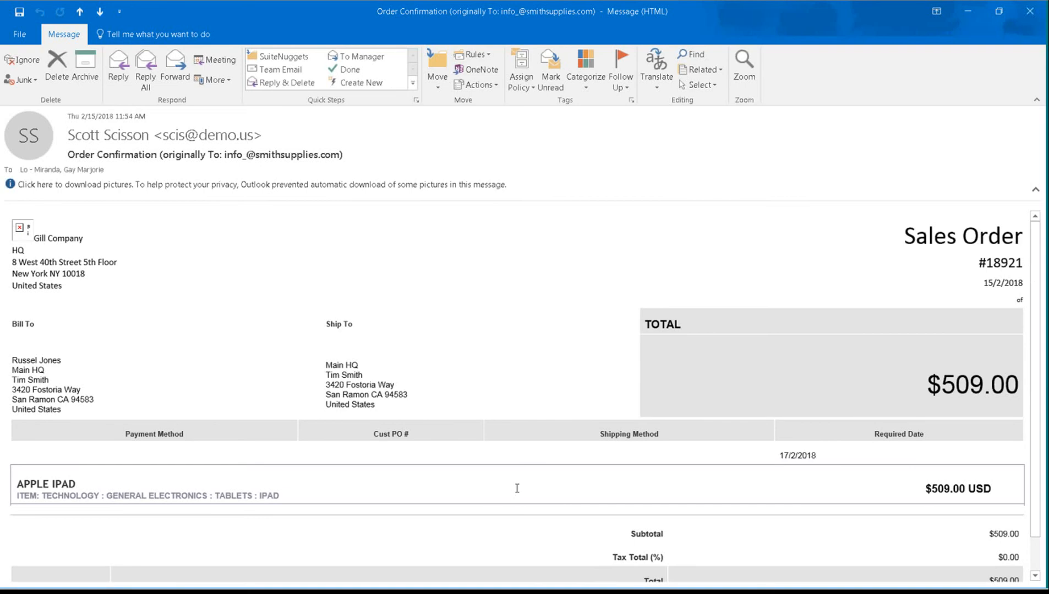
{"action": "scroll", "coordinate": [518, 488], "scroll_direction": "down", "scroll_amount": 1}
{"action": "scroll", "coordinate": [517, 488], "scroll_direction": "down", "scroll_amount": 1}
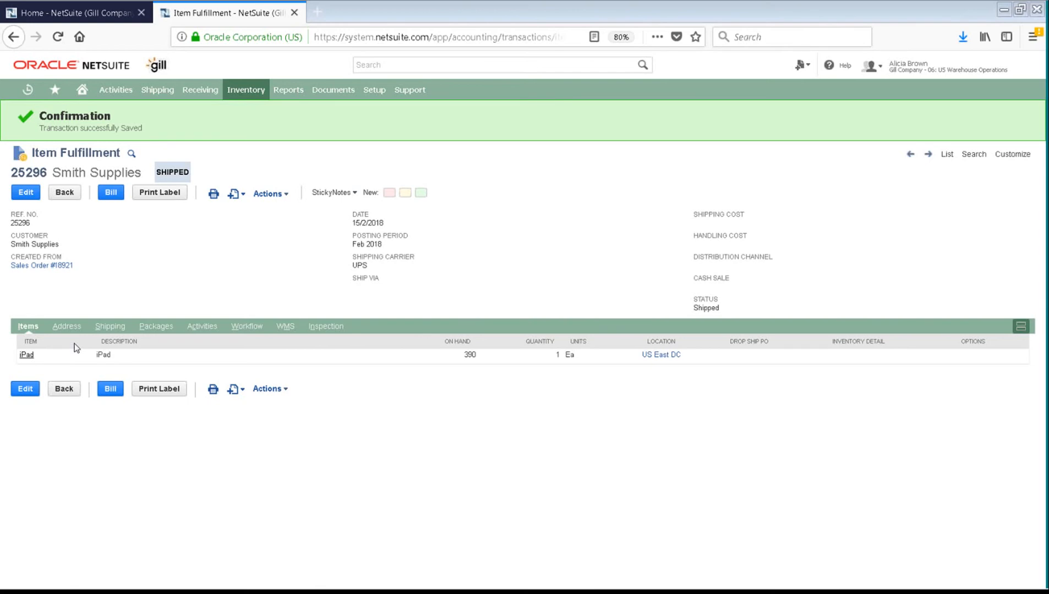
Step: Switch to the '04: US Controller' role to load its Home dashboard
{"action": "left_click", "coordinate": [355, 194]}
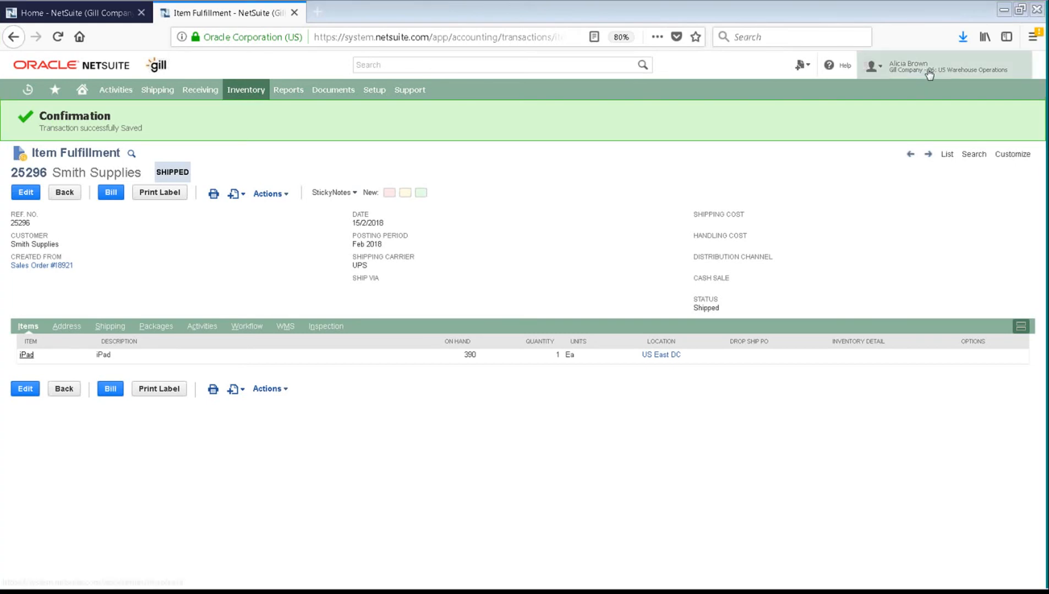
{"action": "mouse_move", "coordinate": [930, 73]}
{"action": "left_click", "coordinate": [875, 219]}
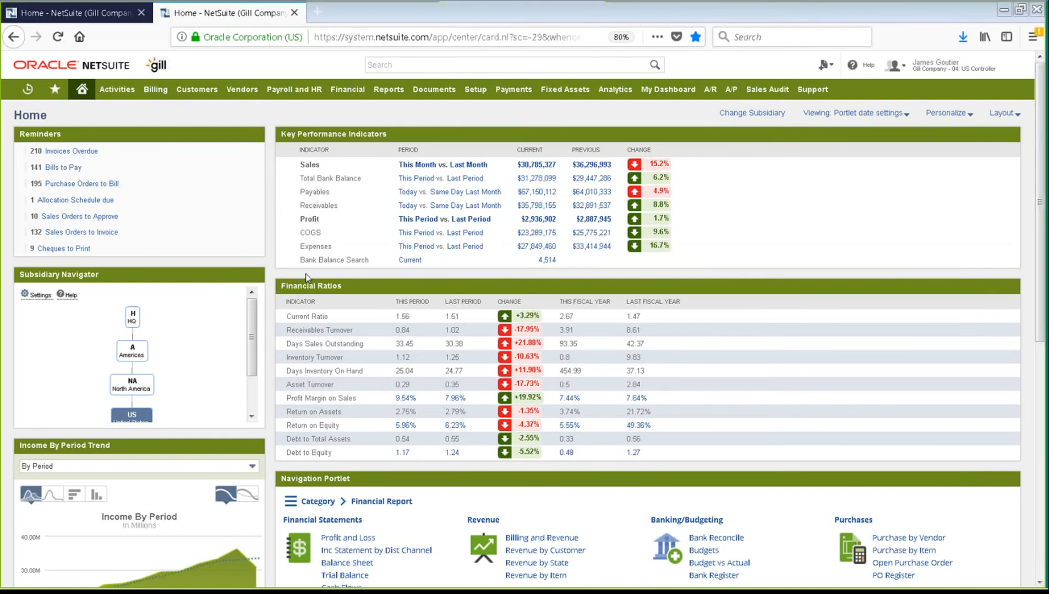
{"action": "left_click", "coordinate": [1007, 286]}
{"action": "left_click", "coordinate": [1005, 305]}
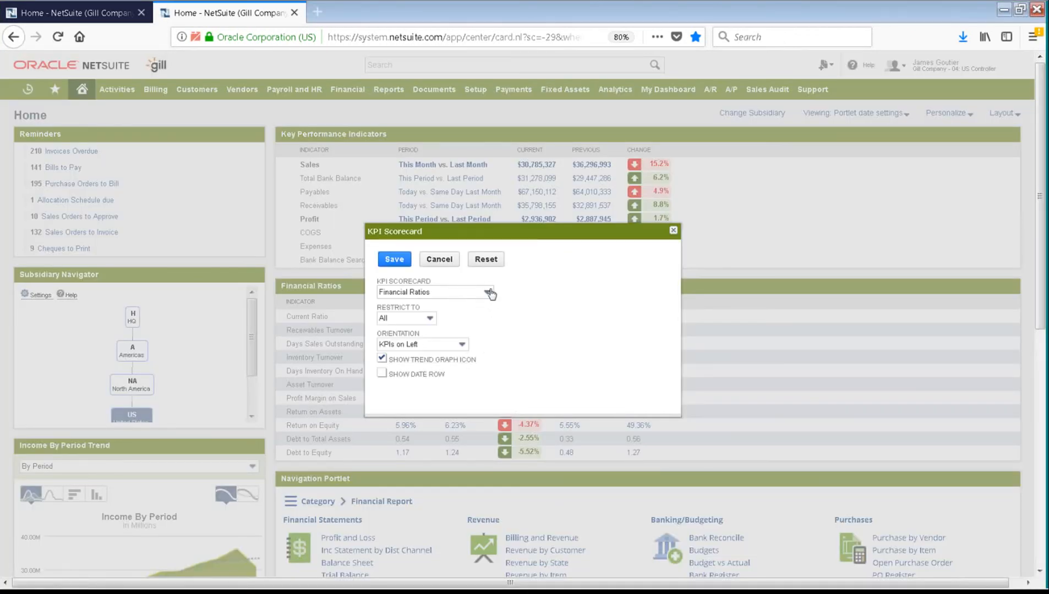
{"action": "left_click", "coordinate": [488, 293]}
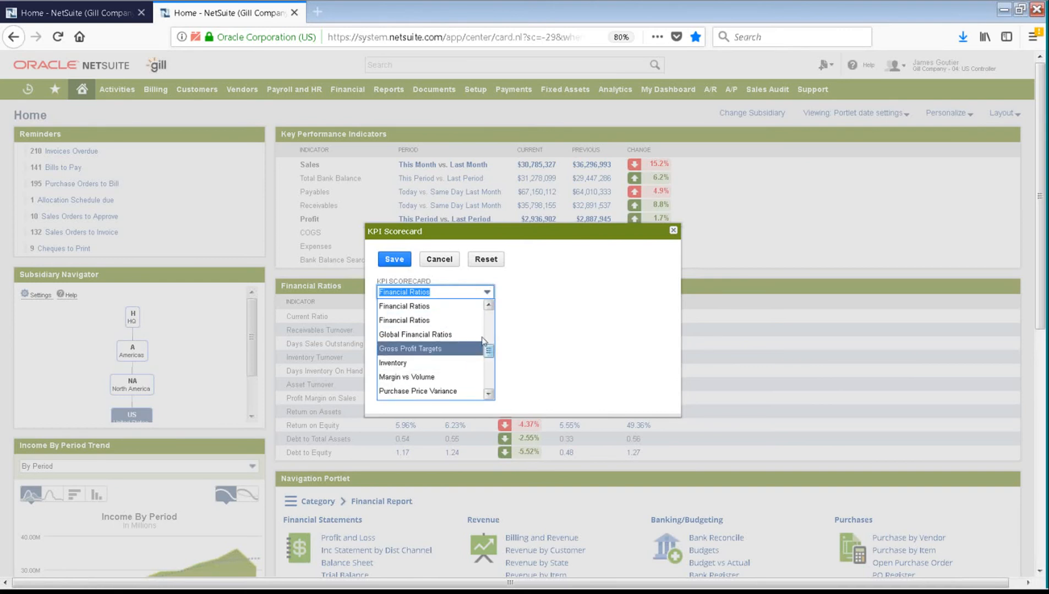
{"action": "left_click", "coordinate": [440, 259]}
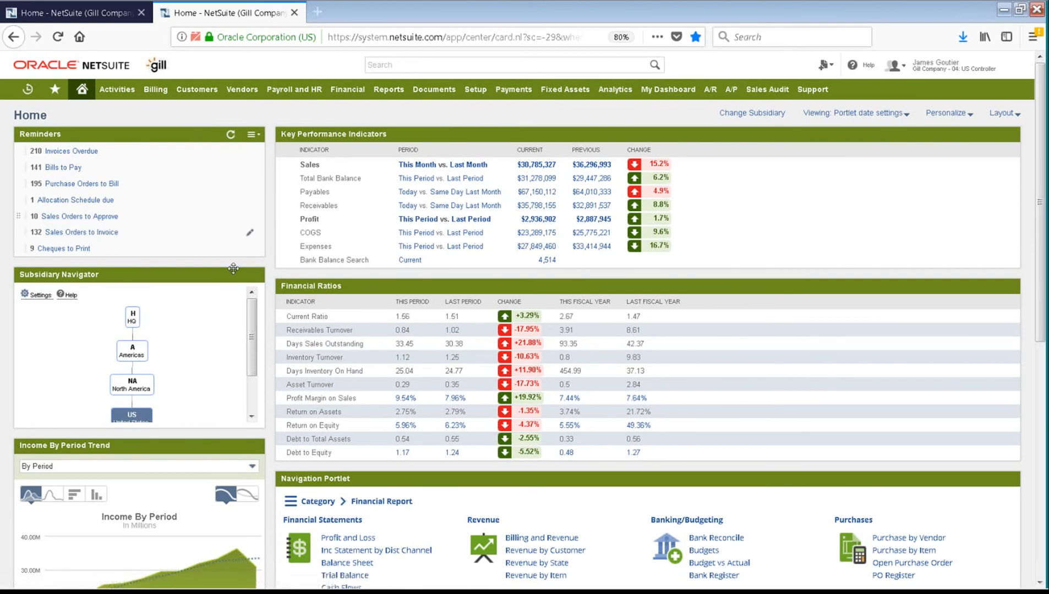
Step: Scroll through the dashboard portlets, then open the 'Sales Orders to Invoice' reminder
{"action": "scroll", "coordinate": [582, 476], "scroll_direction": "down", "scroll_amount": 5}
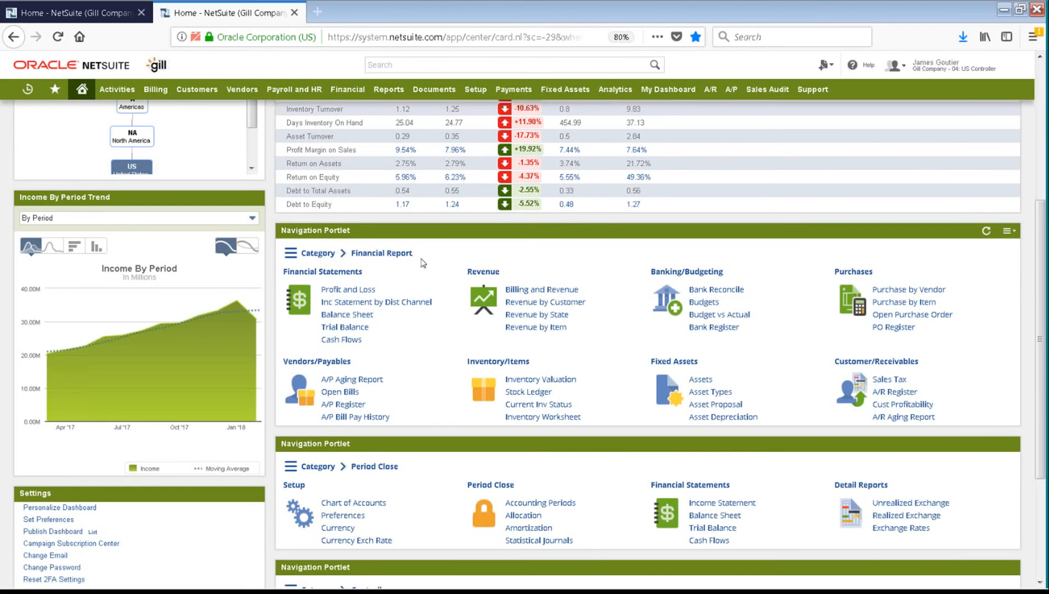
{"action": "scroll", "coordinate": [415, 434], "scroll_direction": "down", "scroll_amount": 3}
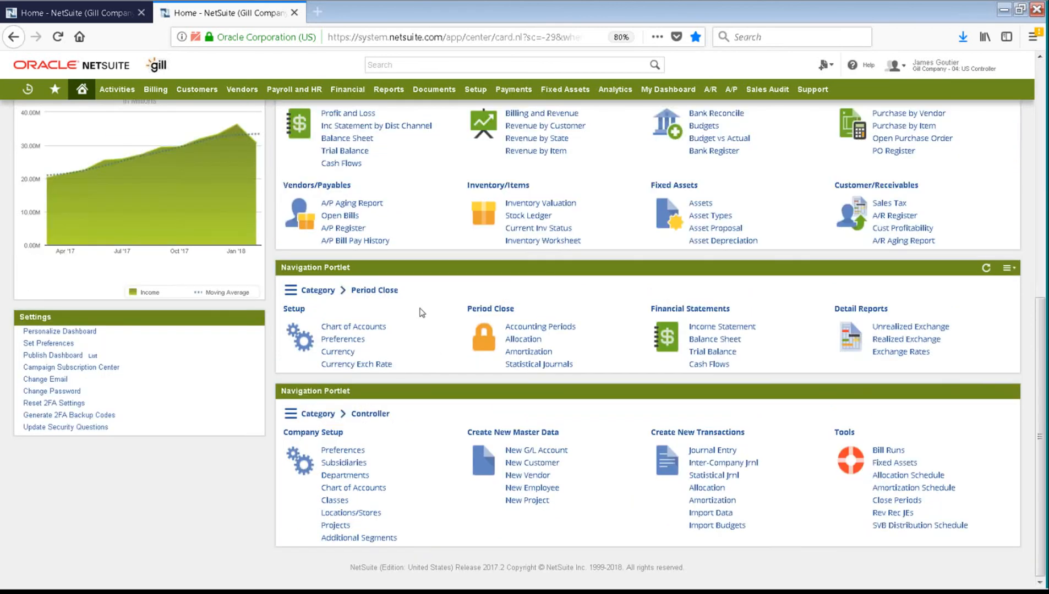
{"action": "scroll", "coordinate": [472, 357], "scroll_direction": "up", "scroll_amount": 7}
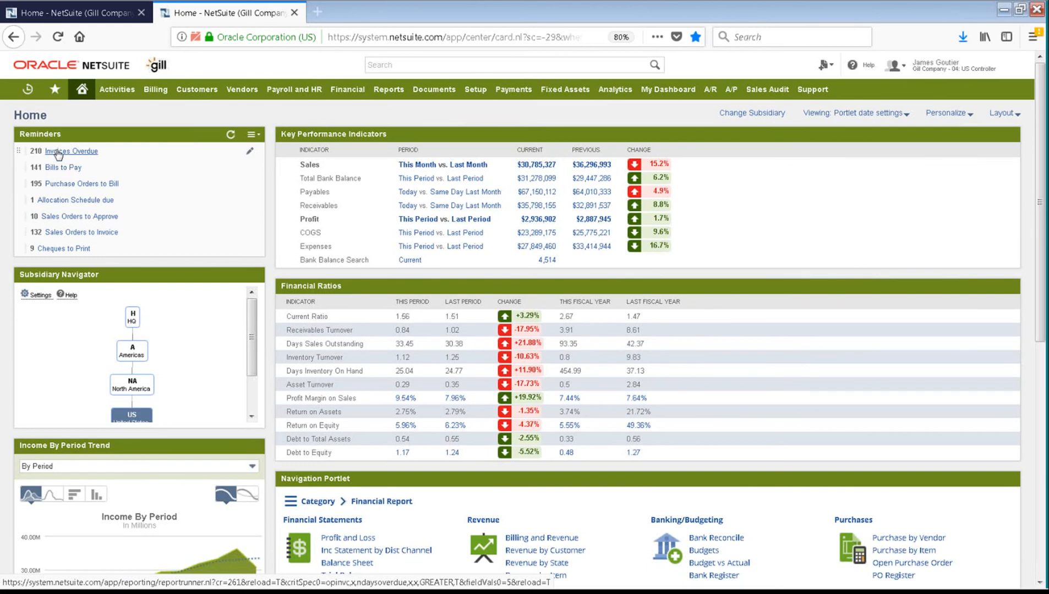
{"action": "left_click", "coordinate": [92, 234]}
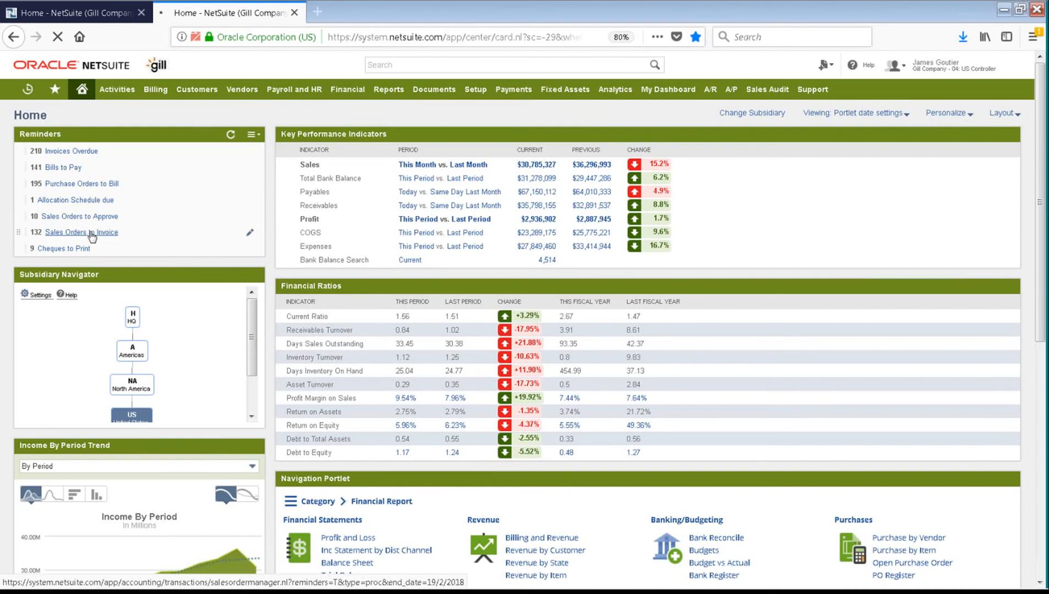
Step: Search all records for 18921 and open 'Sales Order: 18921' in a new background tab
{"action": "left_click", "coordinate": [406, 65]}
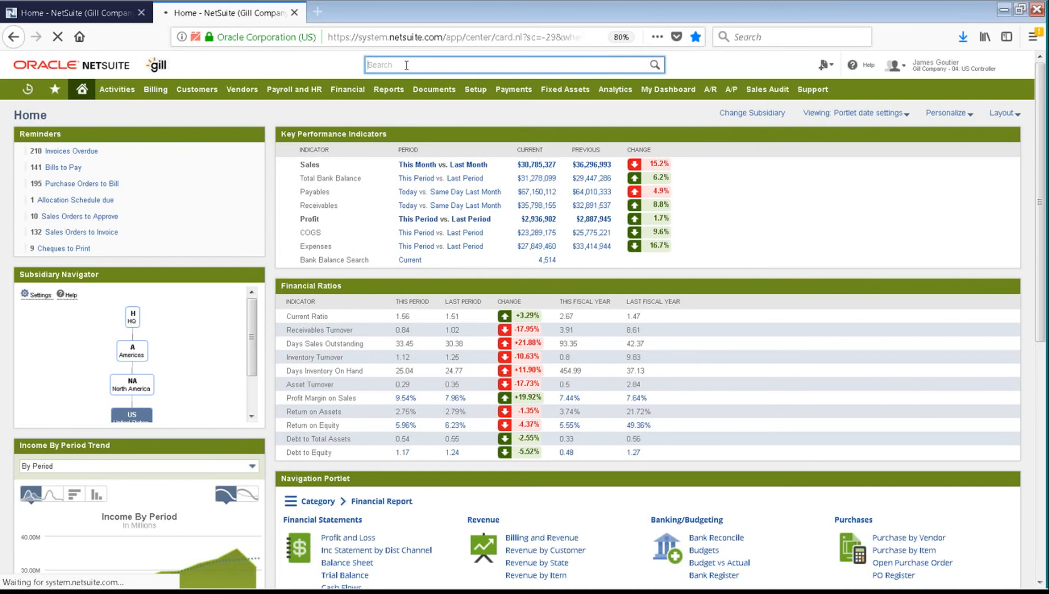
{"action": "type", "text": "18921"}
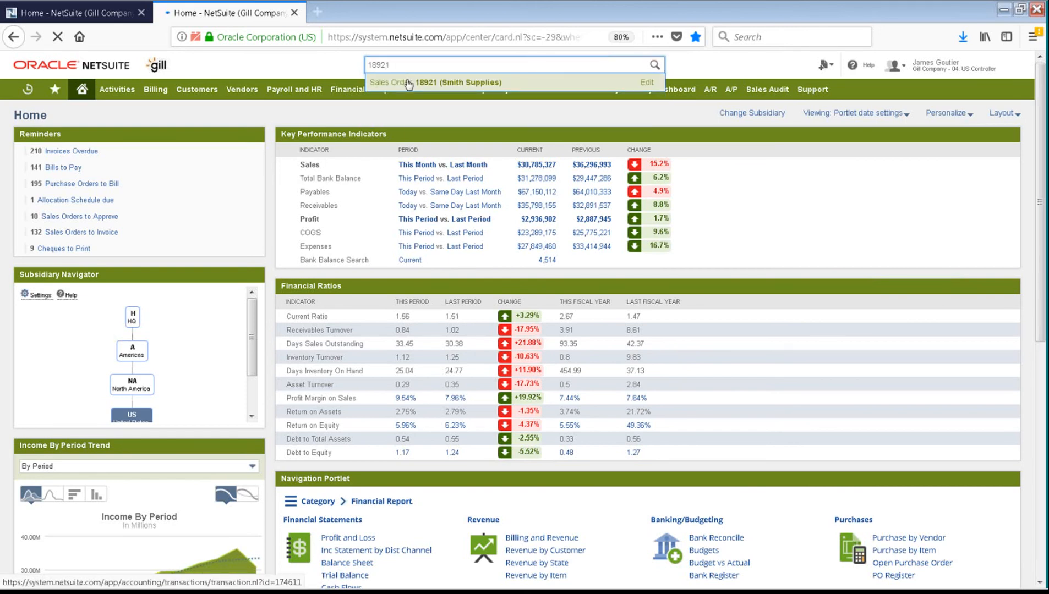
{"action": "right_click", "coordinate": [408, 82]}
{"action": "left_click", "coordinate": [440, 86]}
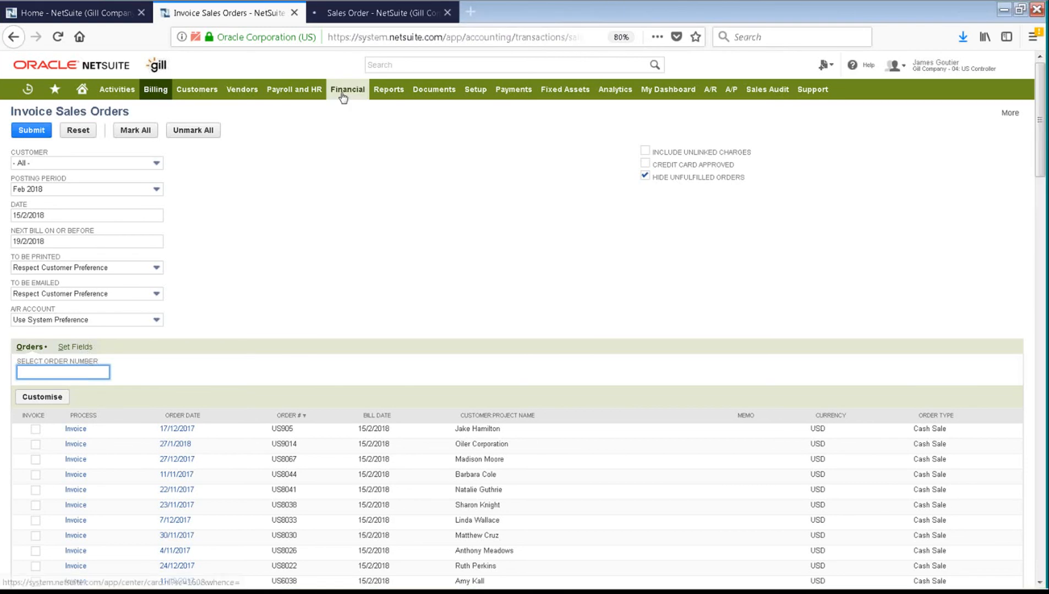
{"action": "mouse_move", "coordinate": [343, 97]}
{"action": "mouse_move", "coordinate": [353, 134]}
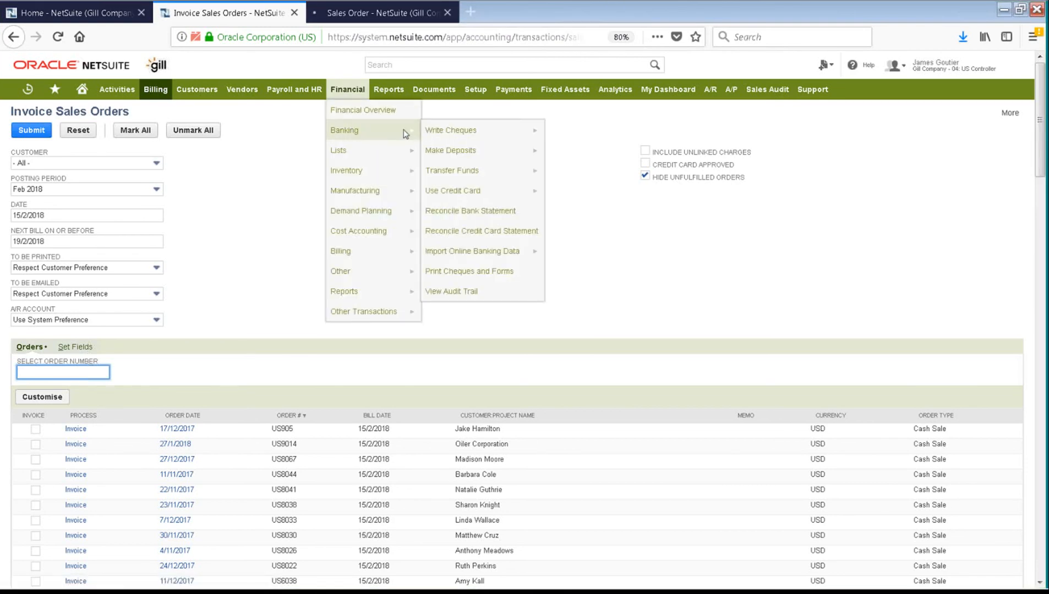
{"action": "right_click", "coordinate": [443, 131]}
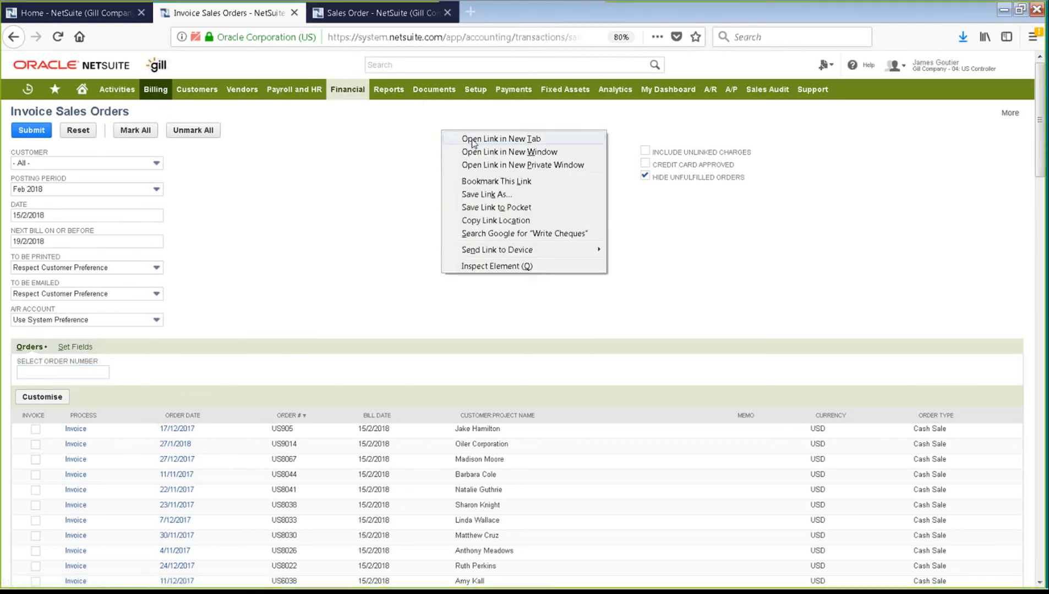
{"action": "left_click", "coordinate": [394, 193]}
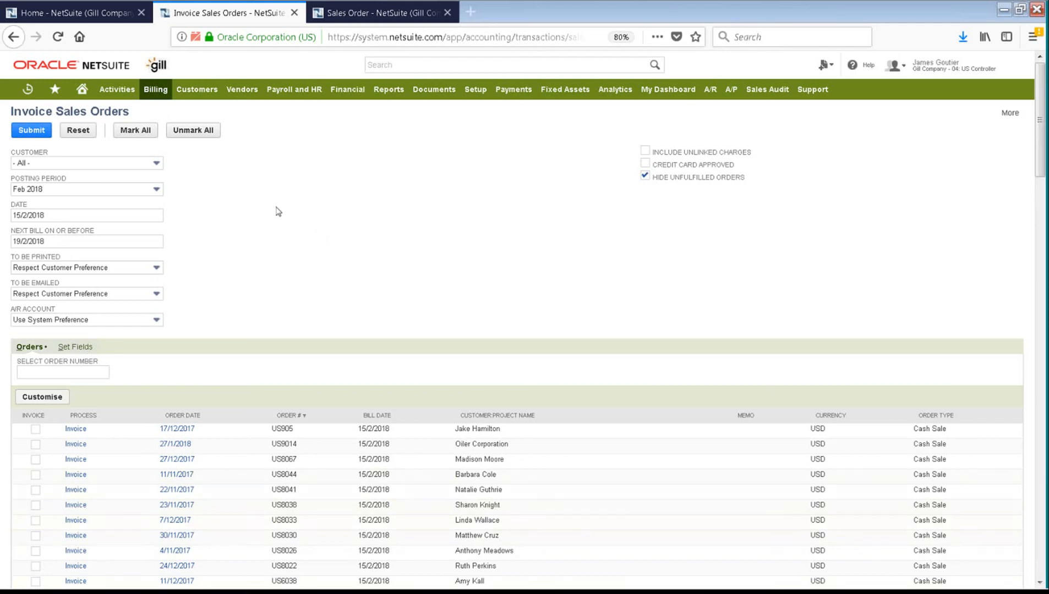
Step: Switch to the sales order 18921 tab and start its Next Bill
{"action": "left_click", "coordinate": [372, 12]}
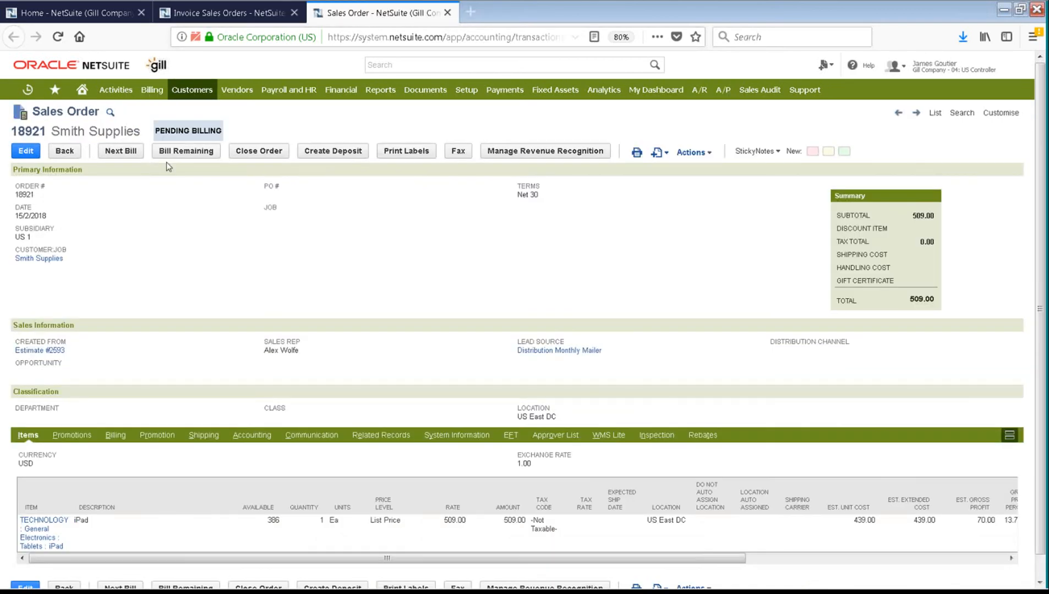
{"action": "left_click", "coordinate": [126, 154]}
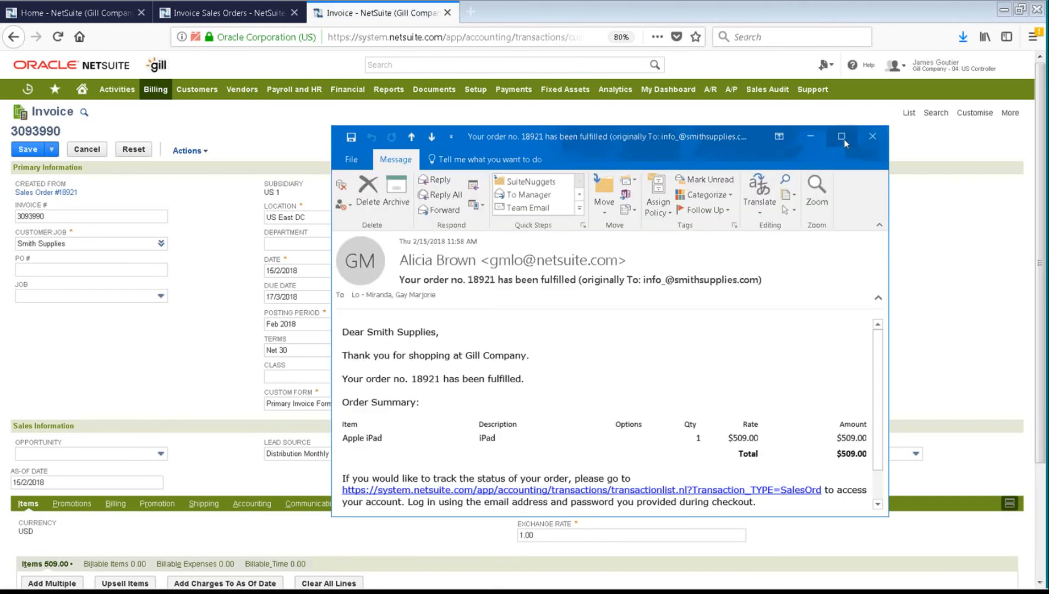
Step: Maximize the fulfilment email for order 18921 showing one Apple iPad at $509.00
{"action": "left_click", "coordinate": [844, 137]}
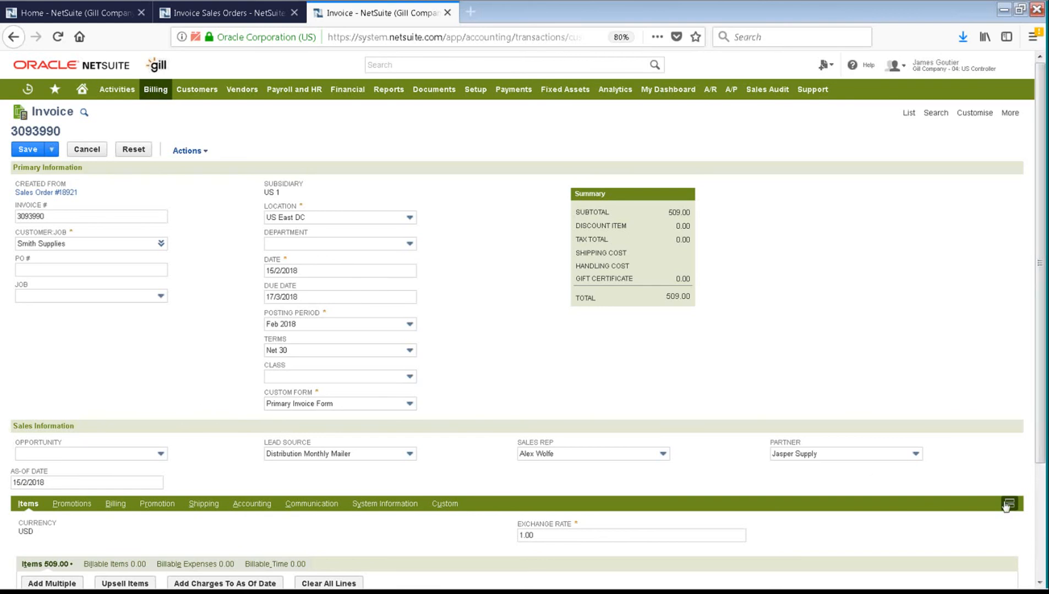
Step: Check the Opportunity choices on invoice 3093990 but leave the field blank
{"action": "left_click", "coordinate": [125, 455]}
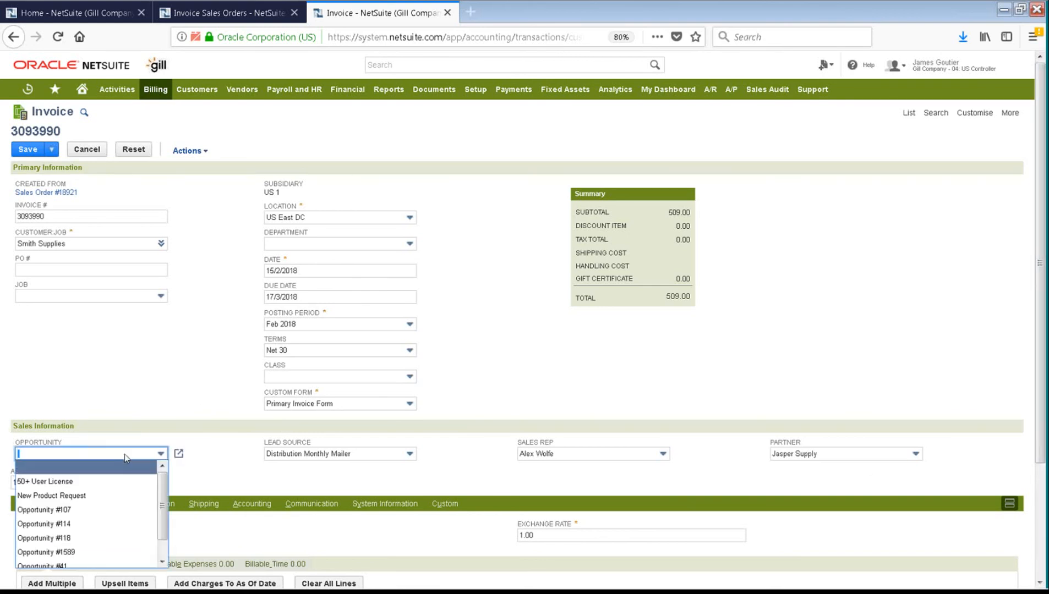
{"action": "left_click", "coordinate": [125, 454]}
{"action": "left_click", "coordinate": [129, 397]}
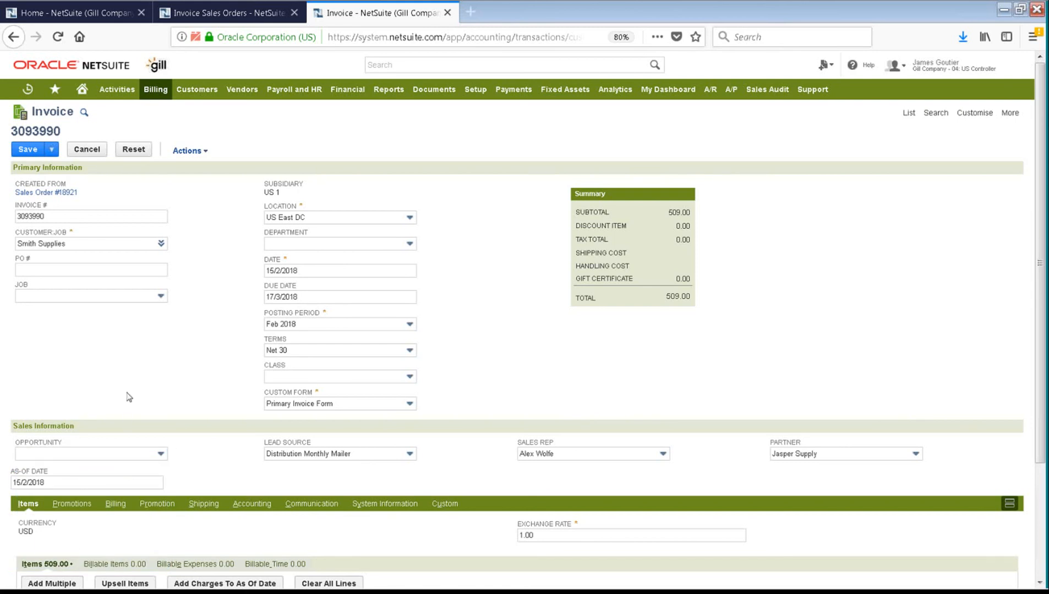
Step: Check that invoice 3093990's Items sublist bills one iPad at 509.00
{"action": "scroll", "coordinate": [596, 317], "scroll_direction": "down", "scroll_amount": 4}
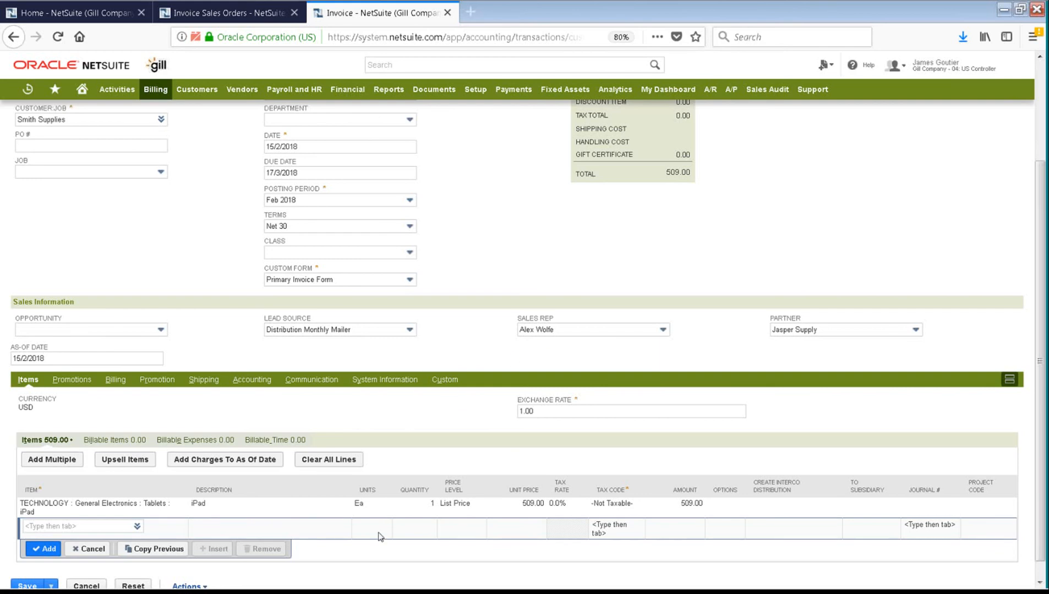
{"action": "scroll", "coordinate": [378, 537], "scroll_direction": "down", "scroll_amount": 2}
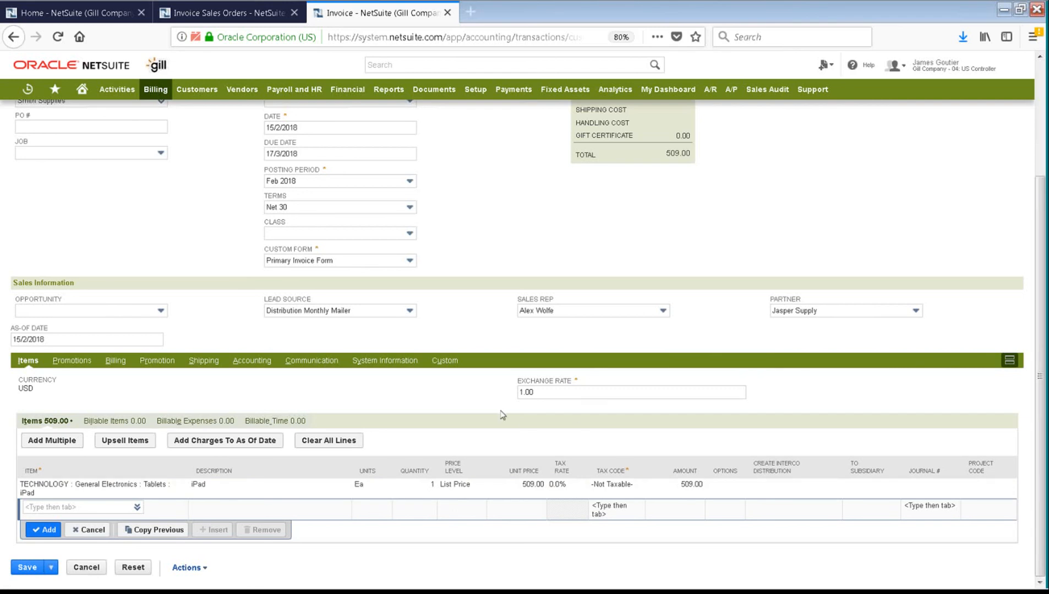
{"action": "scroll", "coordinate": [339, 483], "scroll_direction": "up", "scroll_amount": 3}
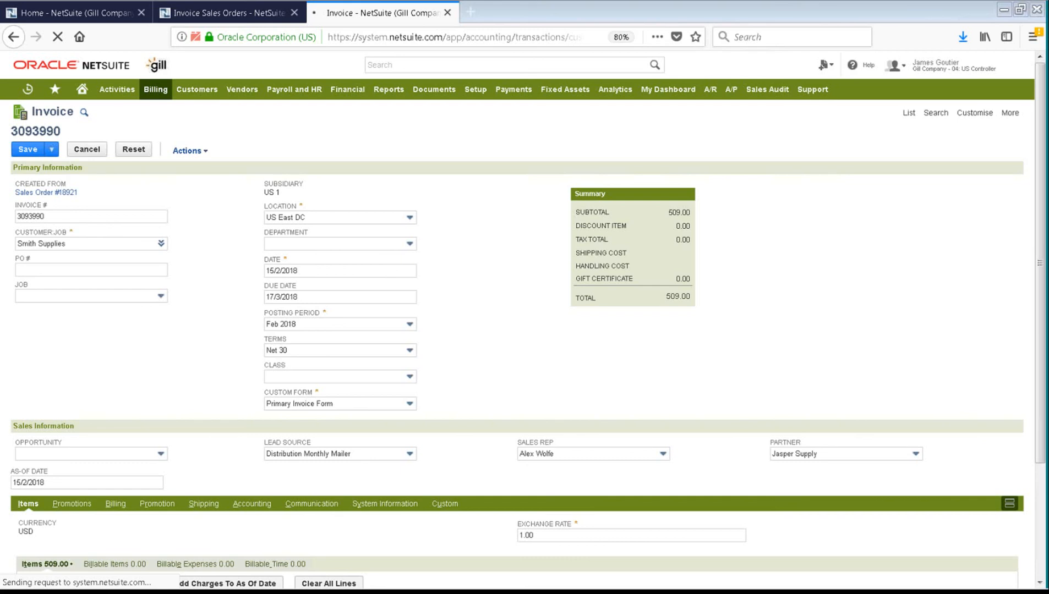
Step: Return to saved invoice 3093990 for Smith Supplies, now Open with 509.00 remaining
{"action": "left_click", "coordinate": [231, 14]}
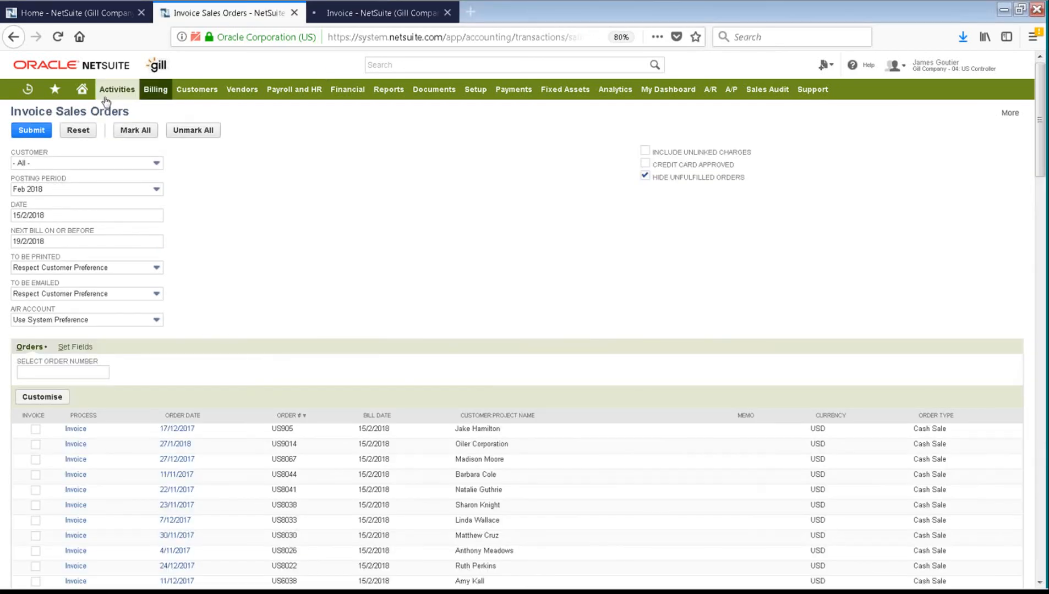
{"action": "mouse_move", "coordinate": [82, 90]}
{"action": "left_click", "coordinate": [87, 118]}
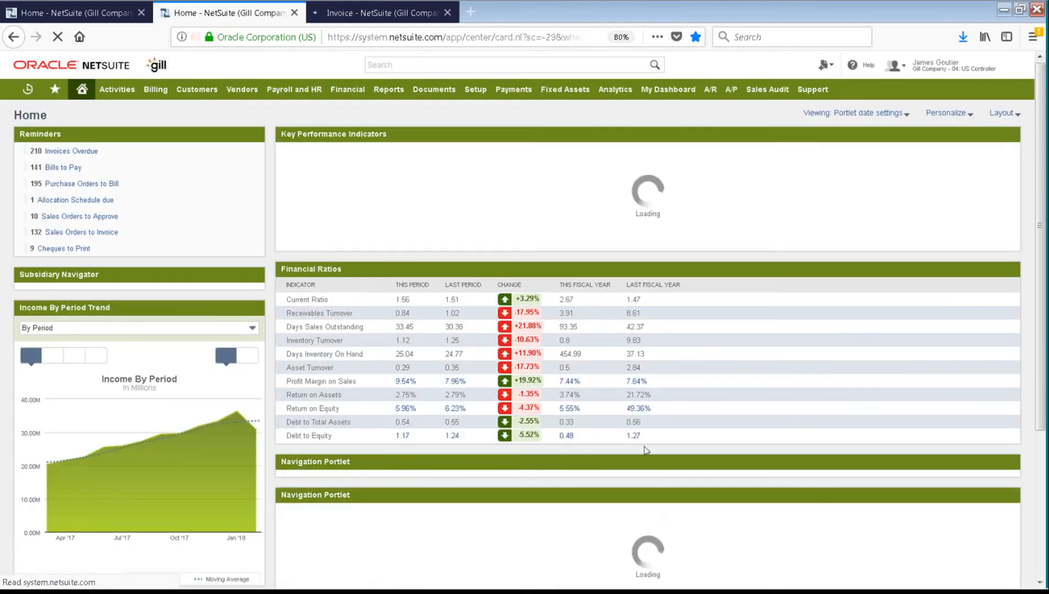
{"action": "scroll", "coordinate": [646, 450], "scroll_direction": "down", "scroll_amount": 4}
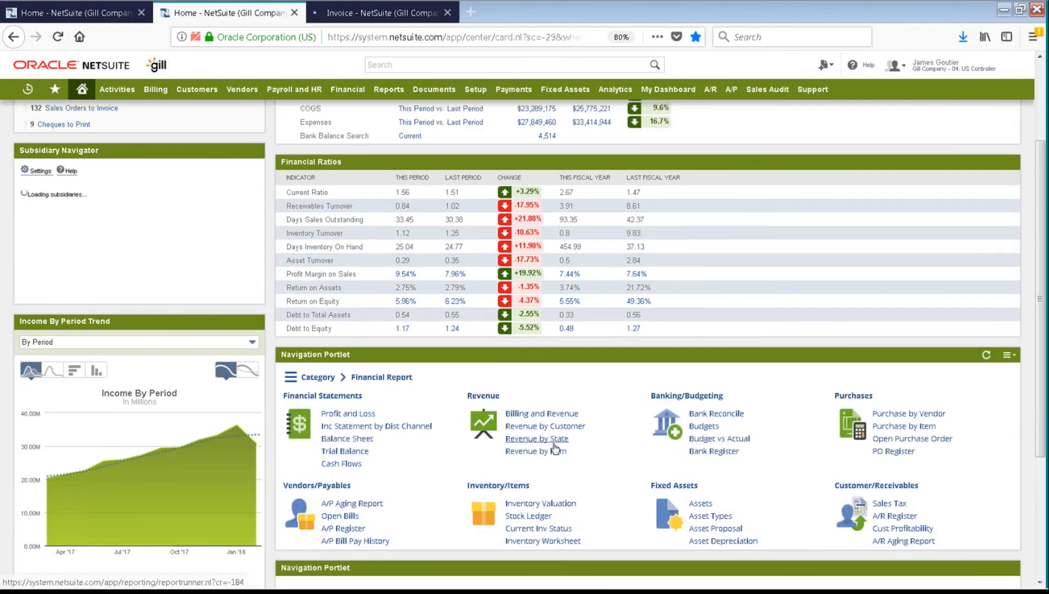
{"action": "scroll", "coordinate": [555, 449], "scroll_direction": "down", "scroll_amount": 4}
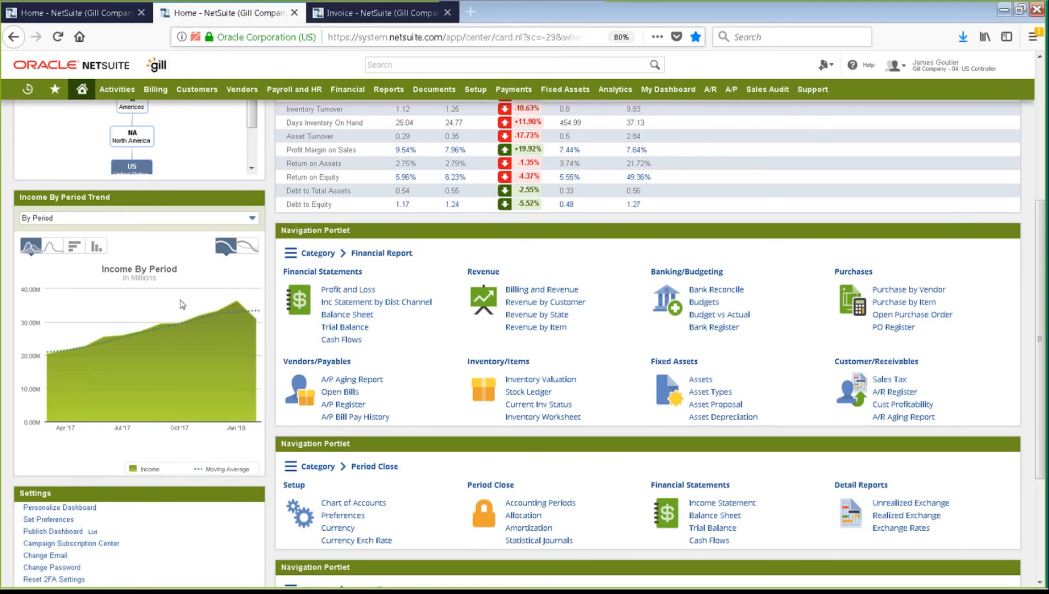
{"action": "left_click", "coordinate": [380, 12]}
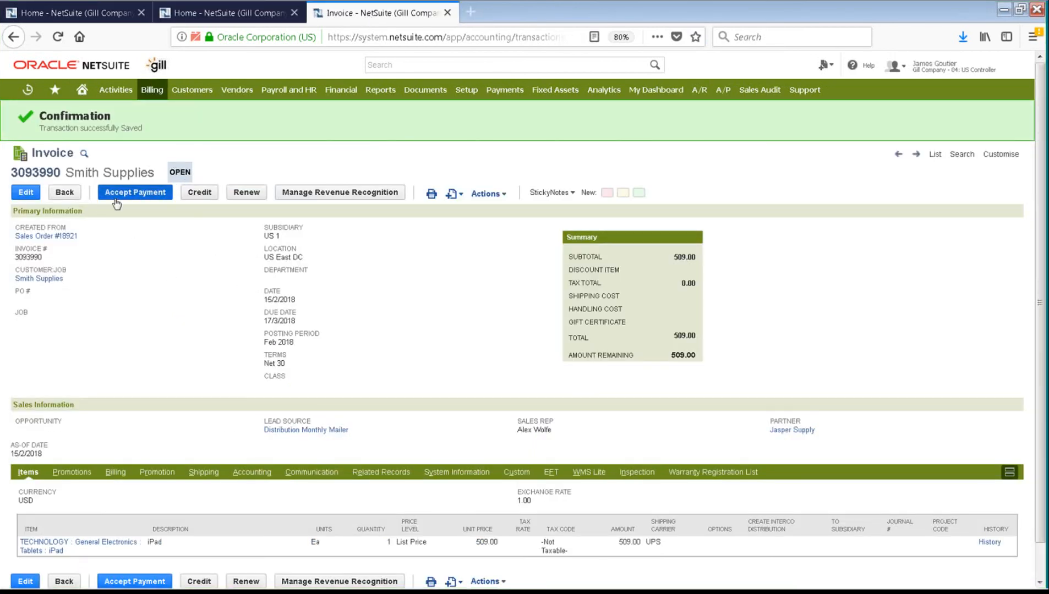
Step: View invoice 3093990's GL impact, $509.00 to 1201 Accounts Receivable and 4000 Sales
{"action": "left_click", "coordinate": [489, 194]}
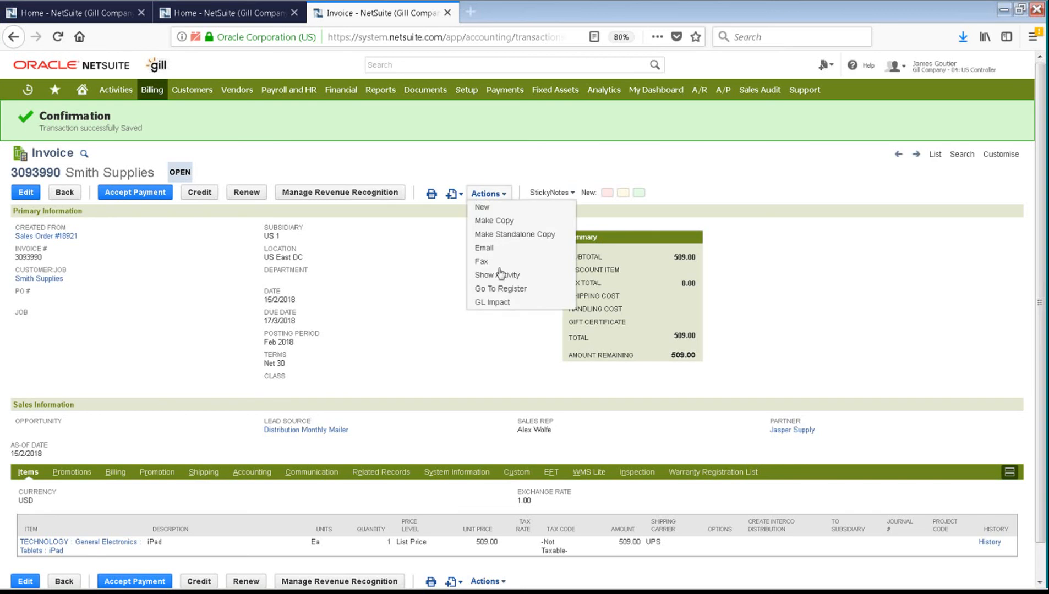
{"action": "left_click", "coordinate": [500, 303]}
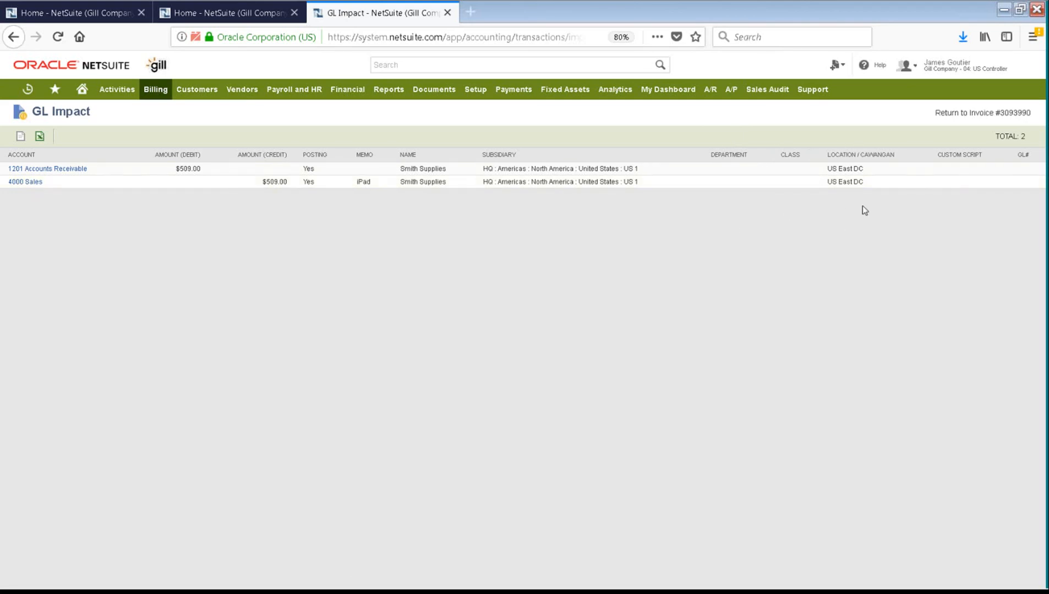
{"action": "left_click", "coordinate": [963, 115]}
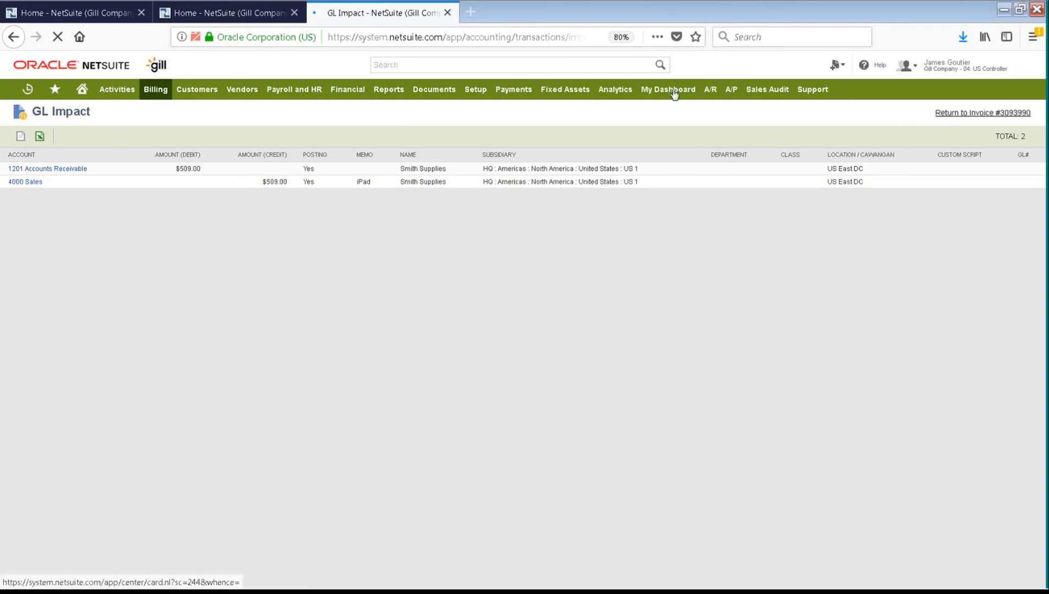
Step: Open the A/R Aging Report, find 'smith supplies', and drill into its $1,018.00 balance
{"action": "left_click", "coordinate": [190, 13]}
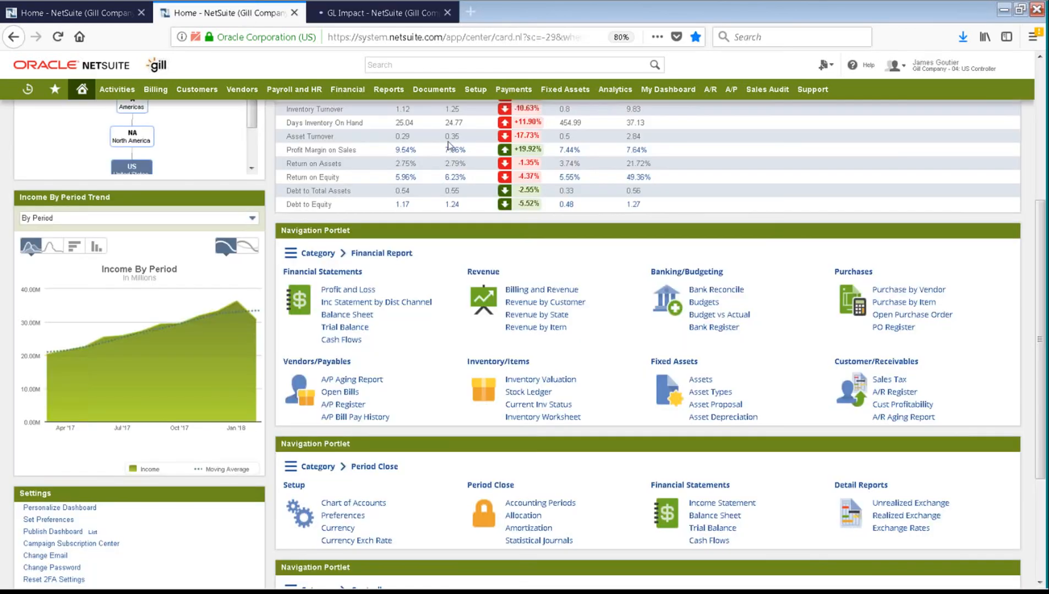
{"action": "left_click", "coordinate": [908, 418]}
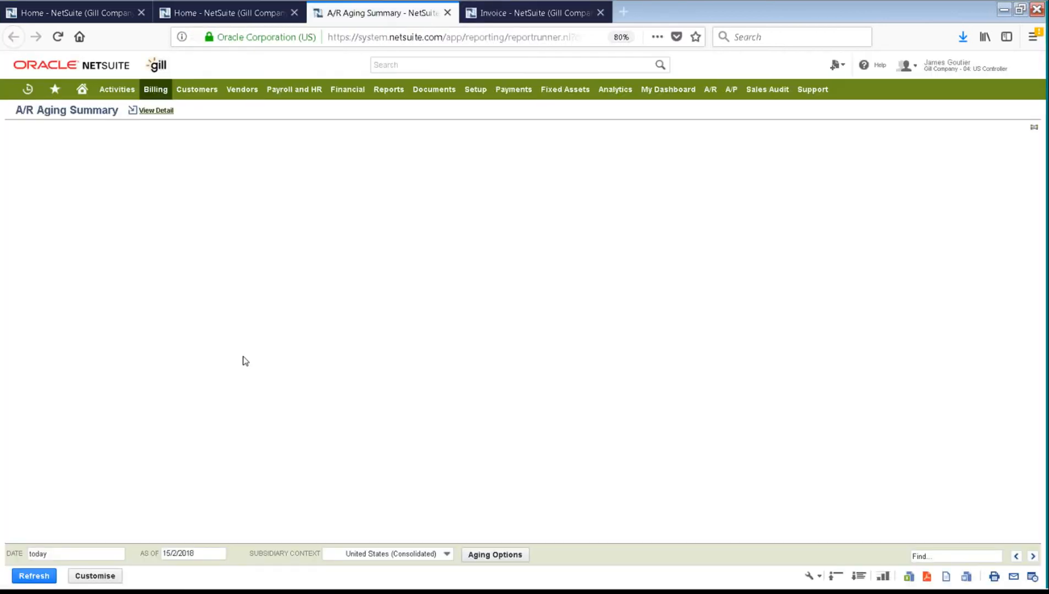
{"action": "left_click", "coordinate": [939, 557]}
{"action": "type", "text": "smi"}
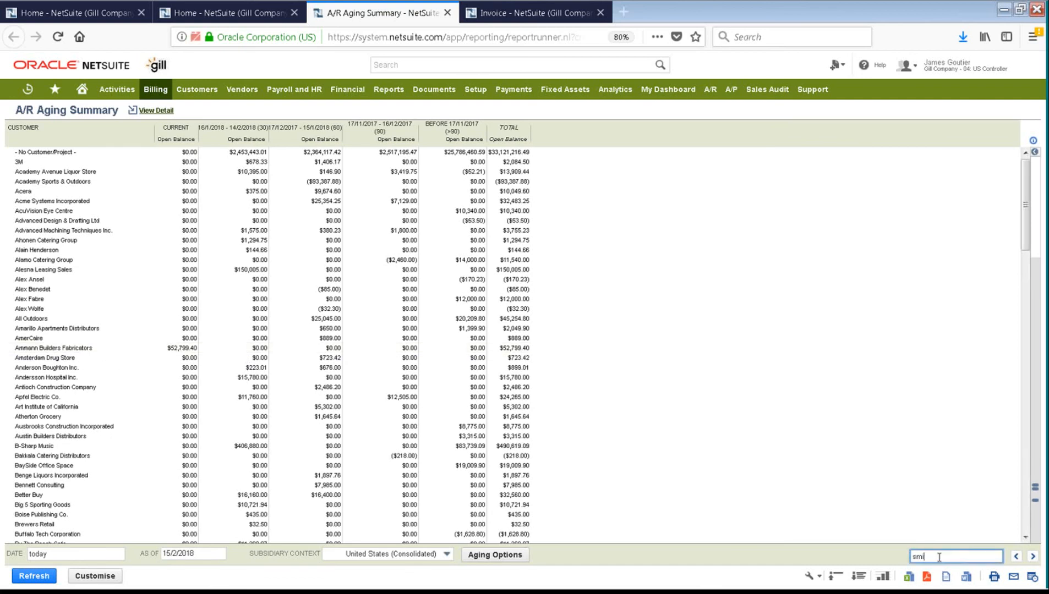
{"action": "type", "text": "th supplies"}
{"action": "key", "text": "Return"}
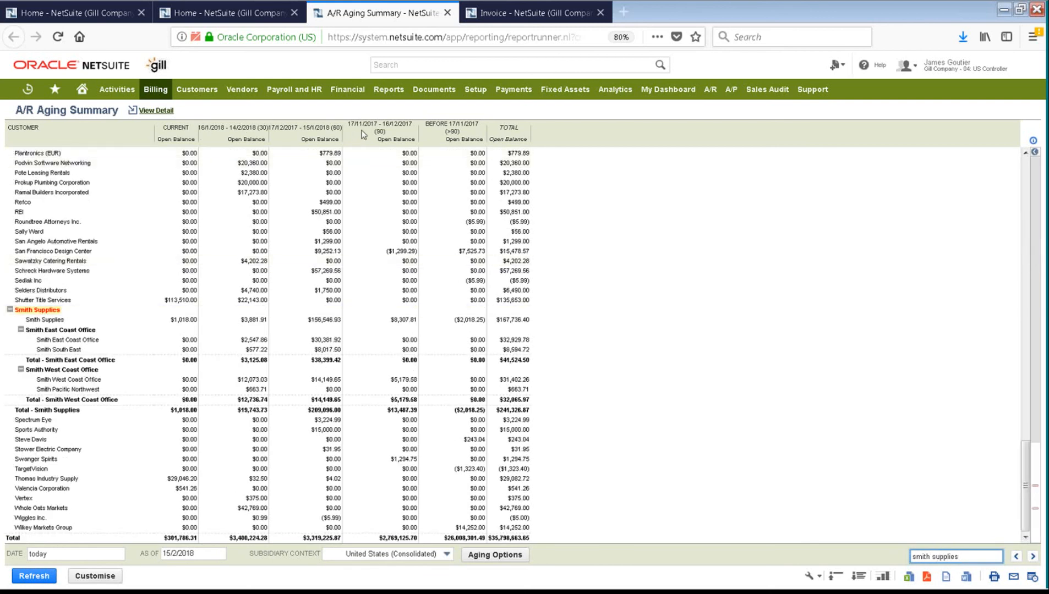
{"action": "left_click", "coordinate": [180, 321]}
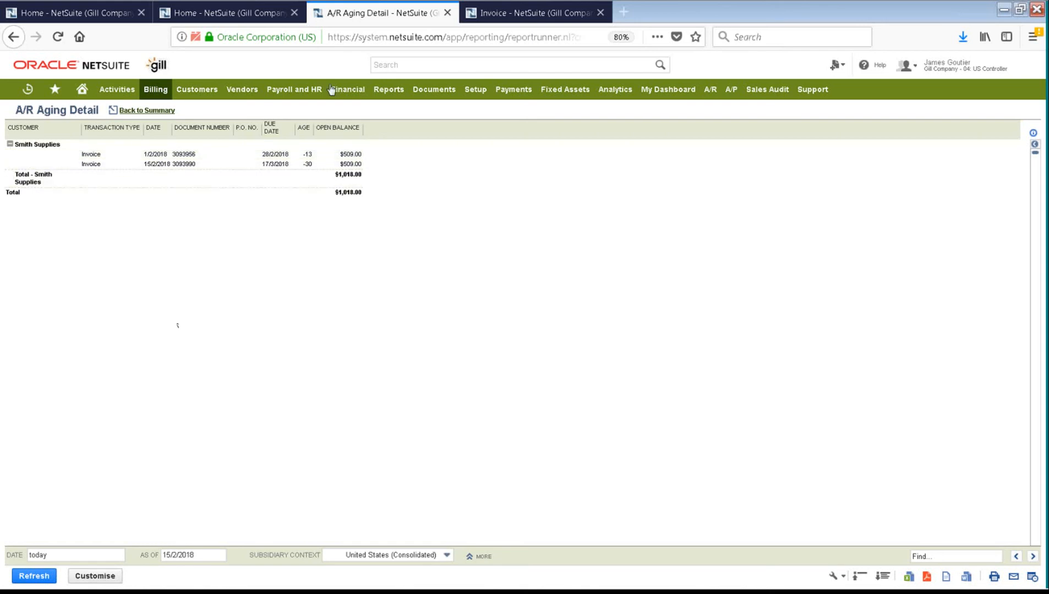
Step: Close the A/R Aging Detail tab and accept payment against invoice 3093990
{"action": "right_click", "coordinate": [357, 16]}
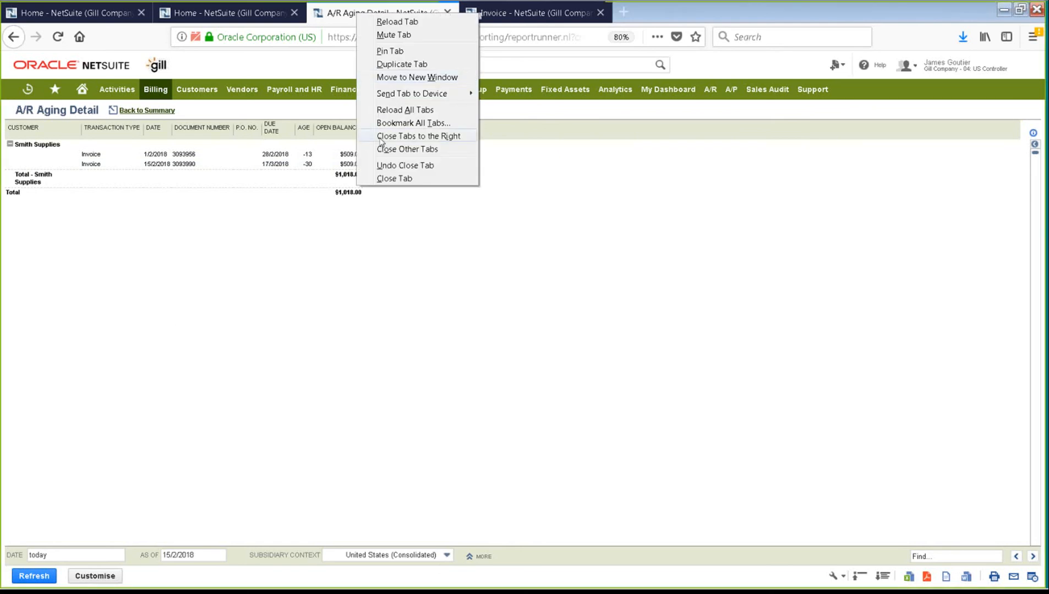
{"action": "left_click", "coordinate": [383, 179]}
{"action": "left_click", "coordinate": [367, 18]}
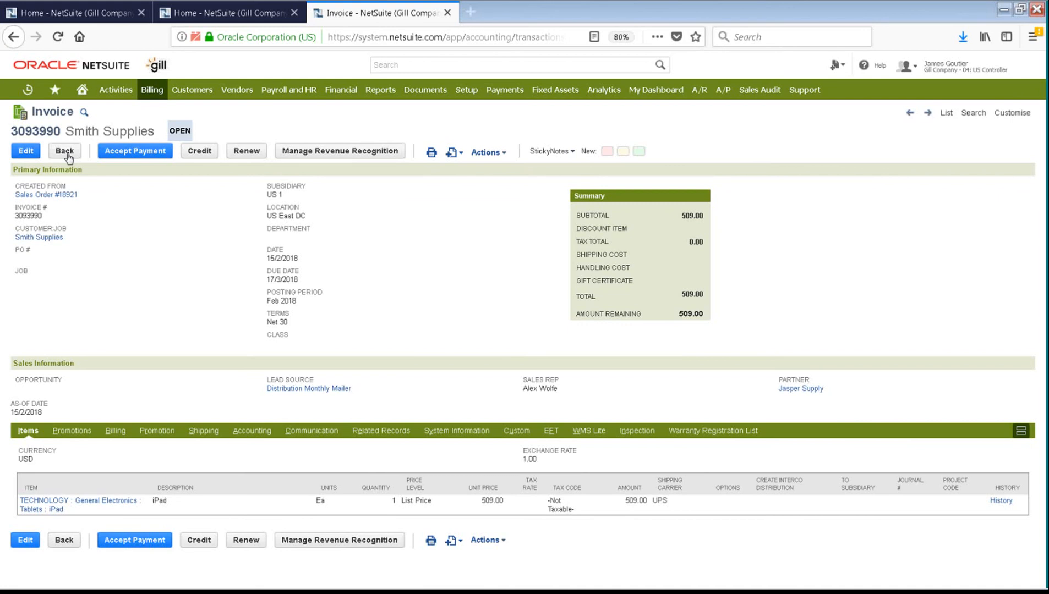
{"action": "left_click", "coordinate": [122, 153]}
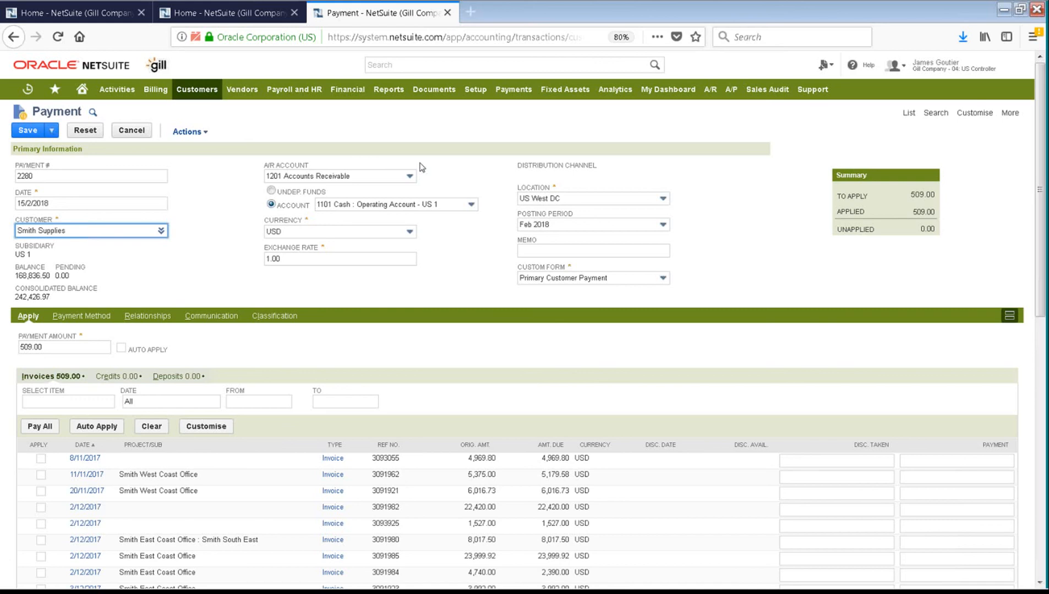
{"action": "left_click", "coordinate": [271, 191]}
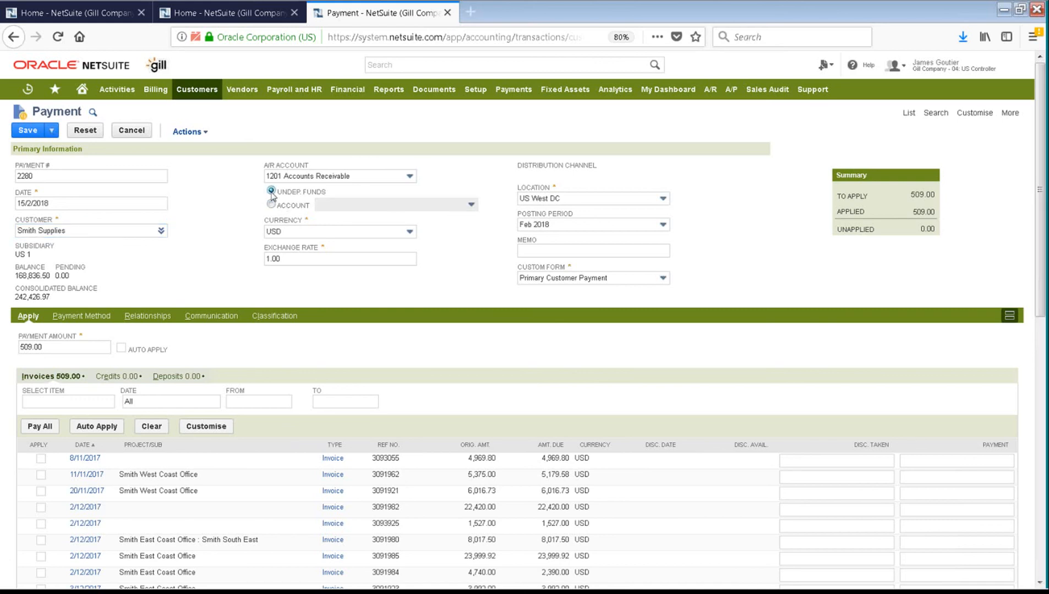
{"action": "left_click", "coordinate": [272, 205]}
{"action": "left_click", "coordinate": [397, 207]}
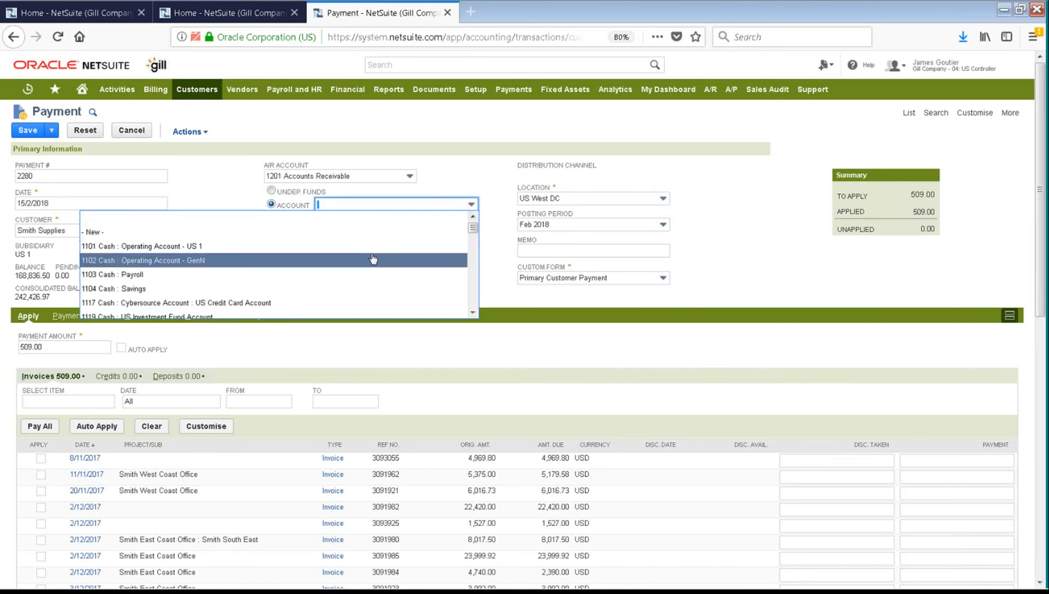
{"action": "left_click", "coordinate": [373, 246]}
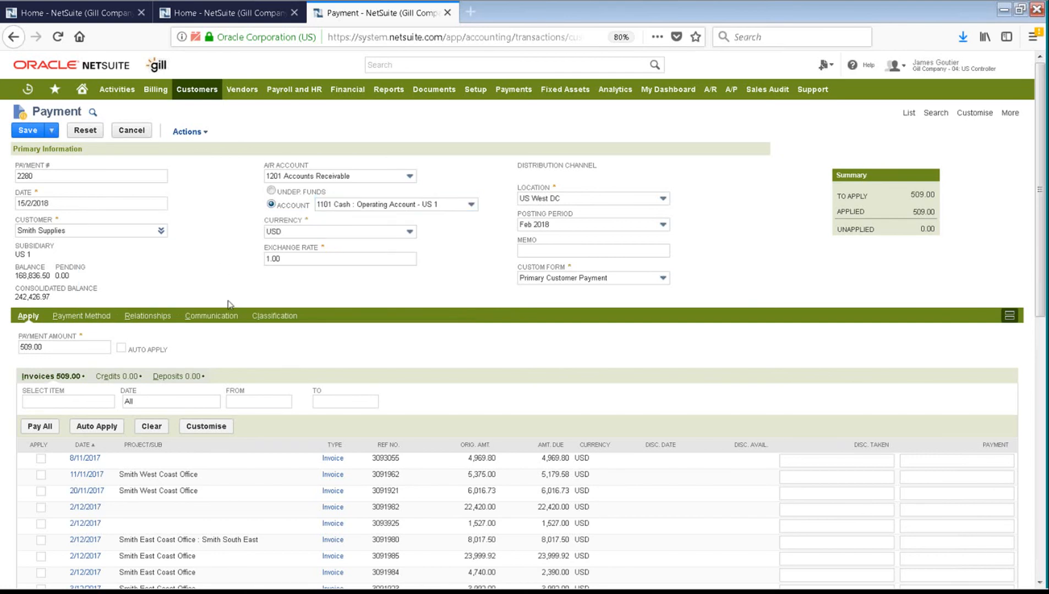
{"action": "left_click", "coordinate": [87, 318]}
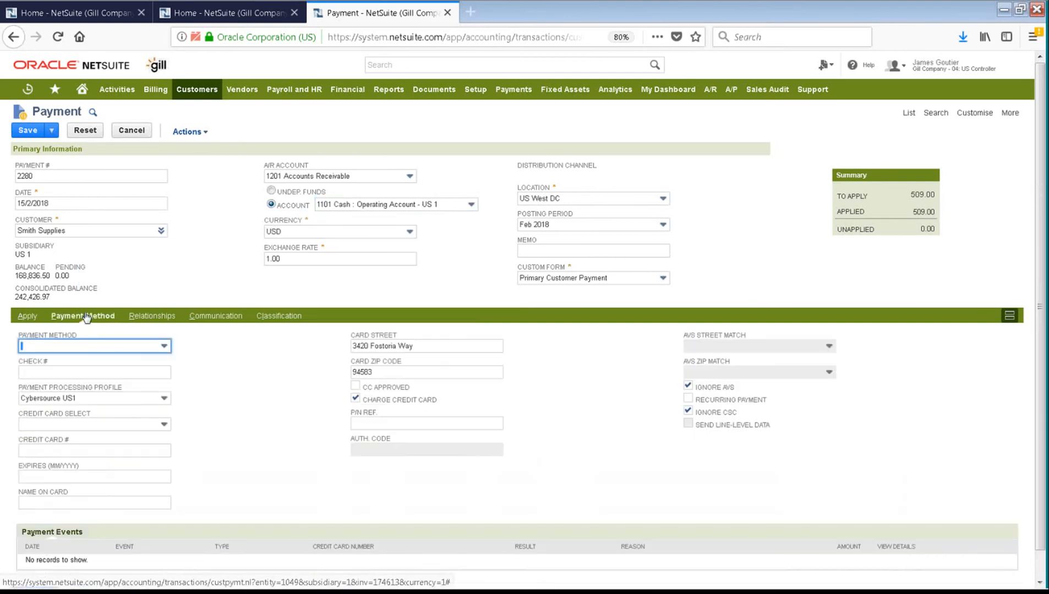
{"action": "left_click", "coordinate": [166, 346]}
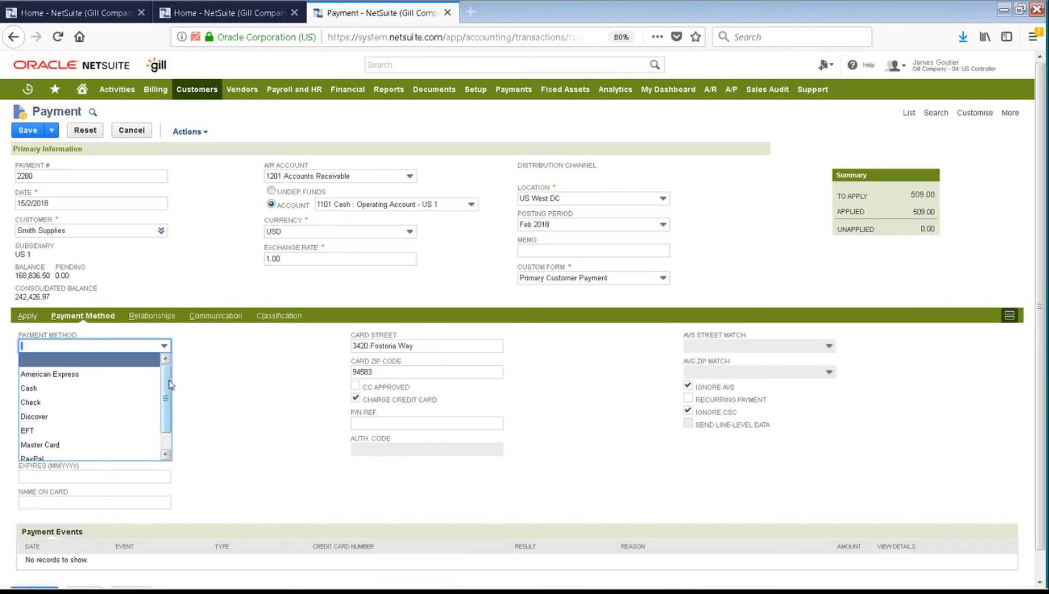
{"action": "left_click_drag", "start_coordinate": [169, 385], "coordinate": [166, 422]}
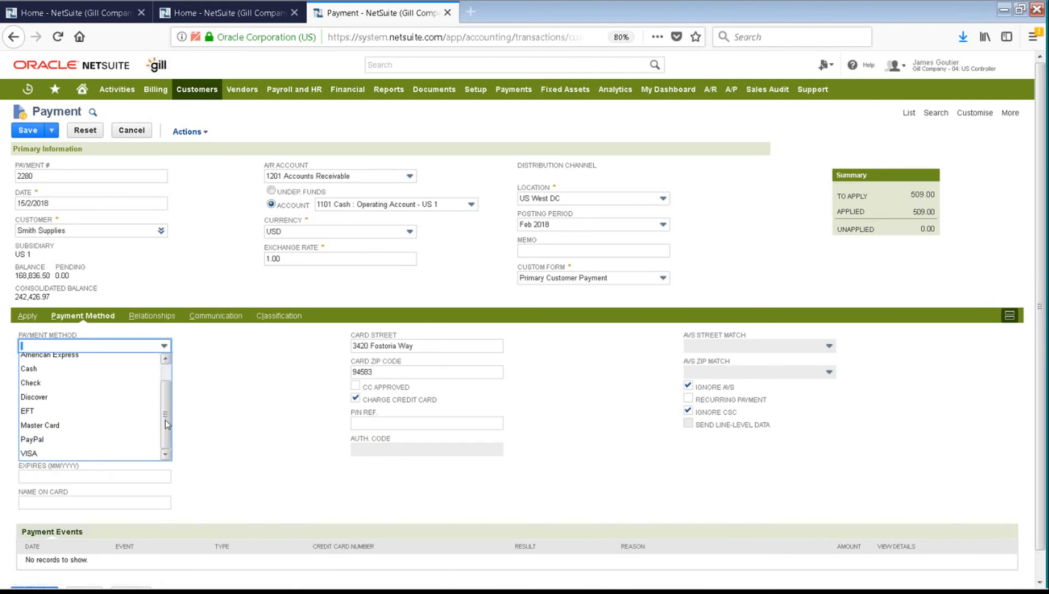
{"action": "left_click_drag", "start_coordinate": [166, 426], "coordinate": [165, 357]}
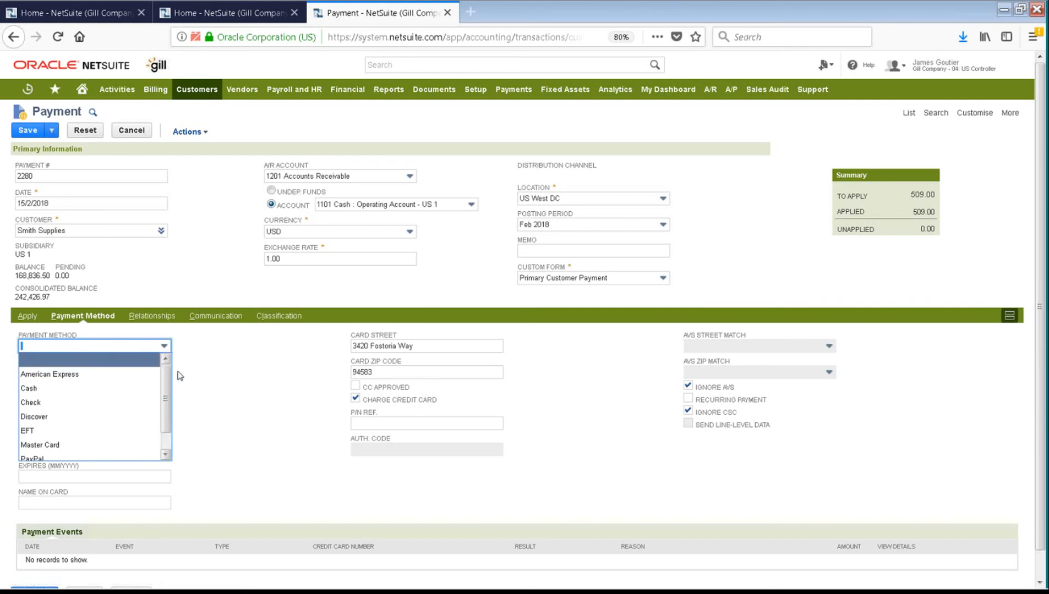
{"action": "left_click", "coordinate": [27, 317]}
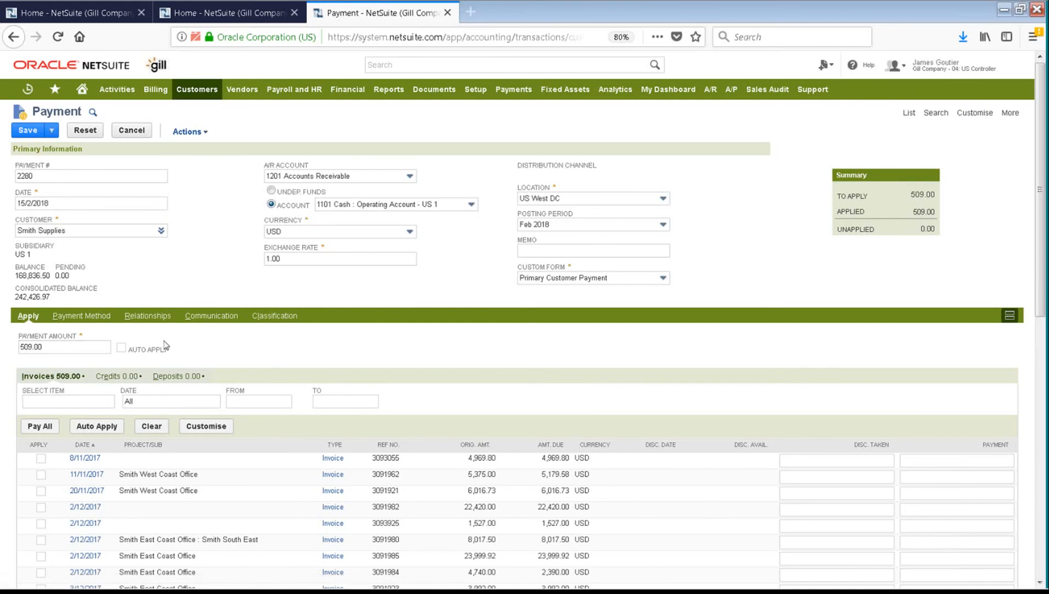
{"action": "scroll", "coordinate": [138, 413], "scroll_direction": "down", "scroll_amount": 10}
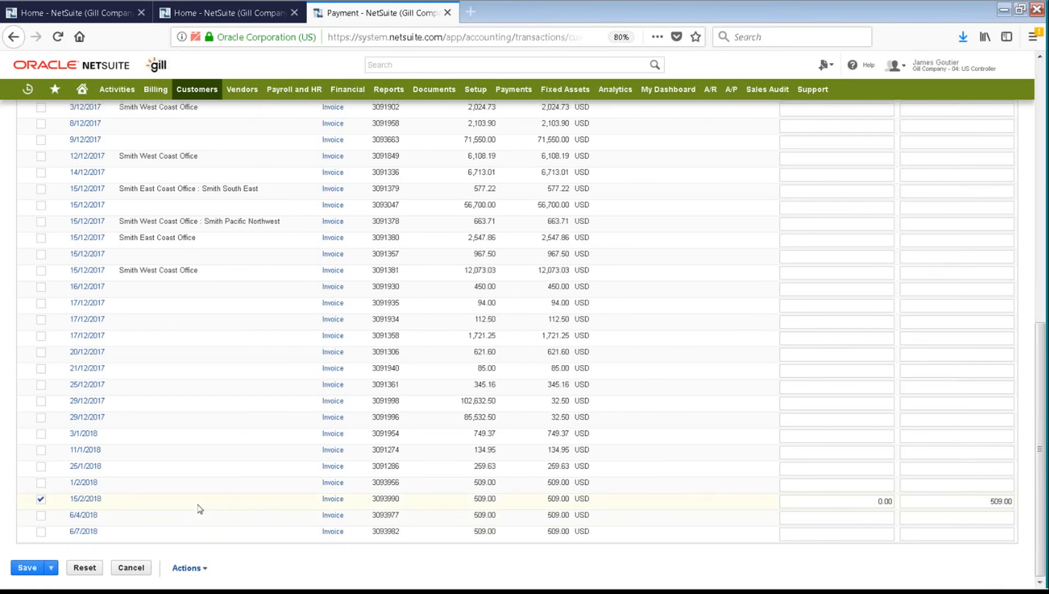
{"action": "scroll", "coordinate": [200, 509], "scroll_direction": "up", "scroll_amount": 10}
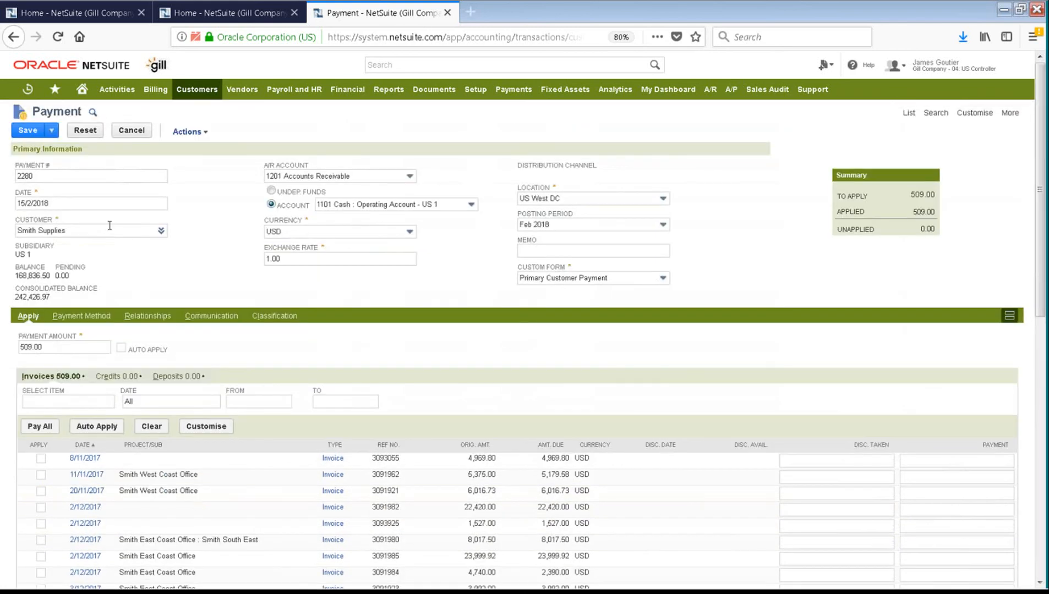
Step: Save payment 2280 and view its GL impact debiting 1101 Cash $509.00
{"action": "left_click", "coordinate": [28, 132]}
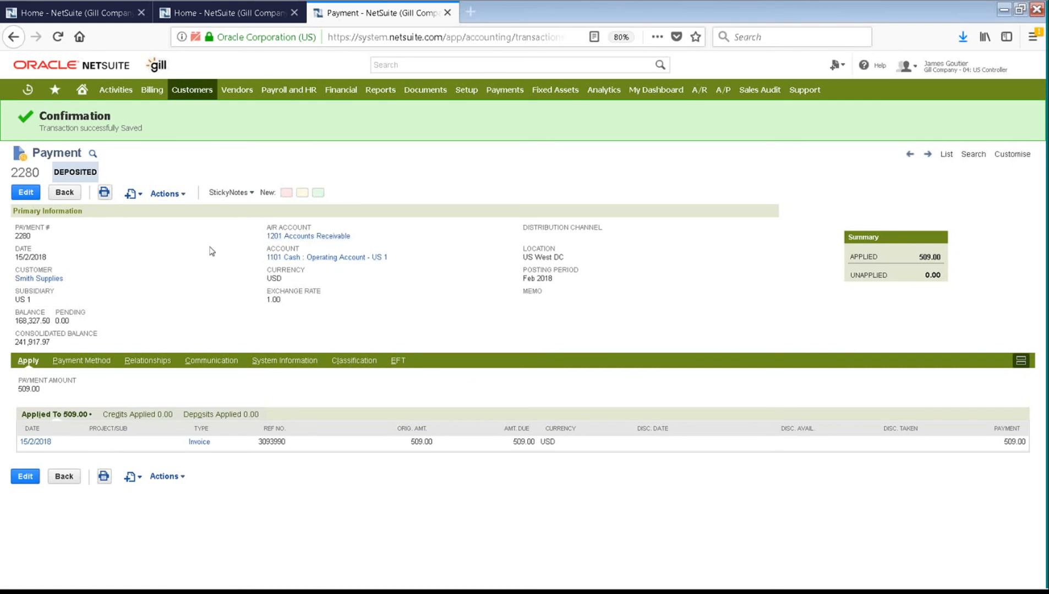
{"action": "mouse_move", "coordinate": [165, 193]}
{"action": "left_click", "coordinate": [171, 275]}
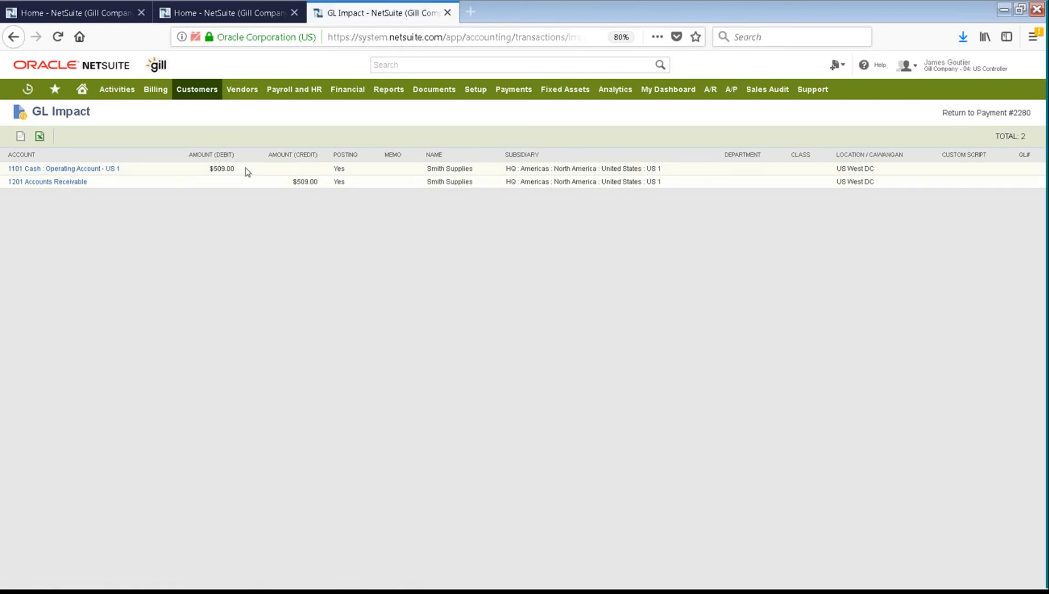
Step: Open the 1201 Accounts Receivable register, then return to the Quote to Cash slideshow
{"action": "left_click", "coordinate": [69, 183]}
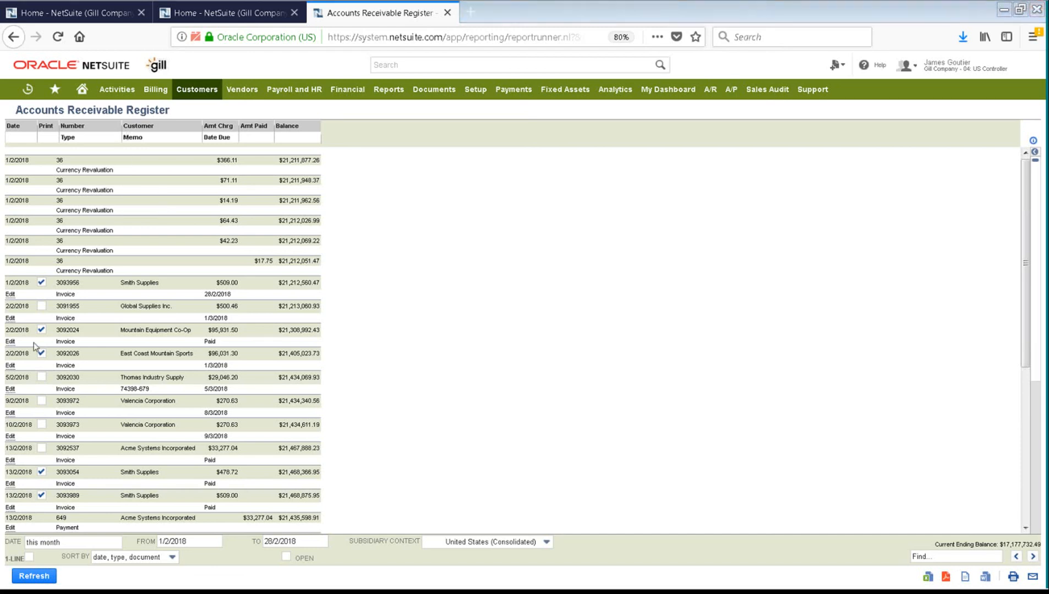
{"action": "key", "text": "alt+Tab"}
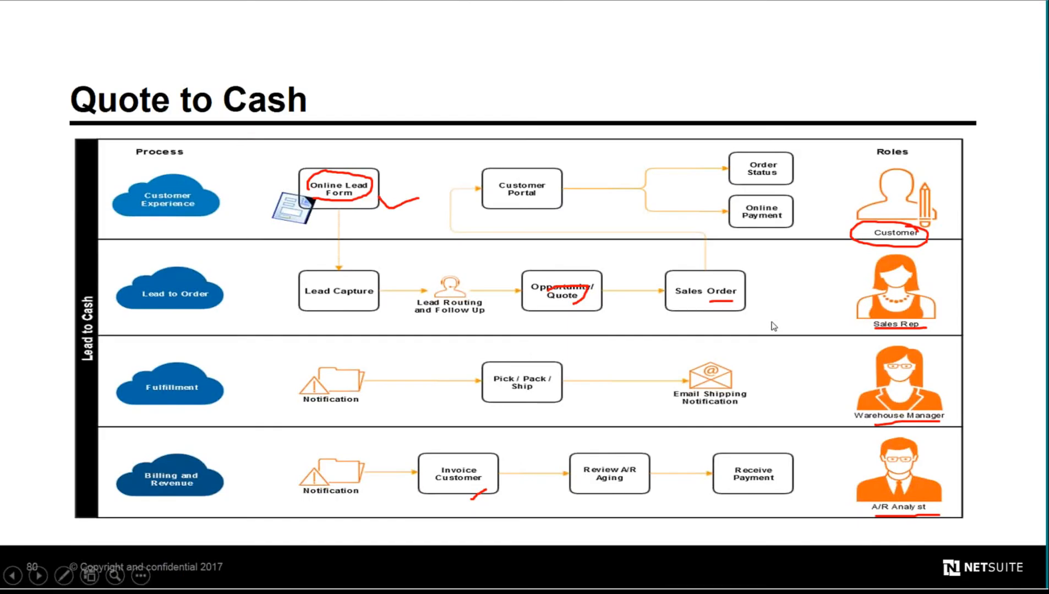